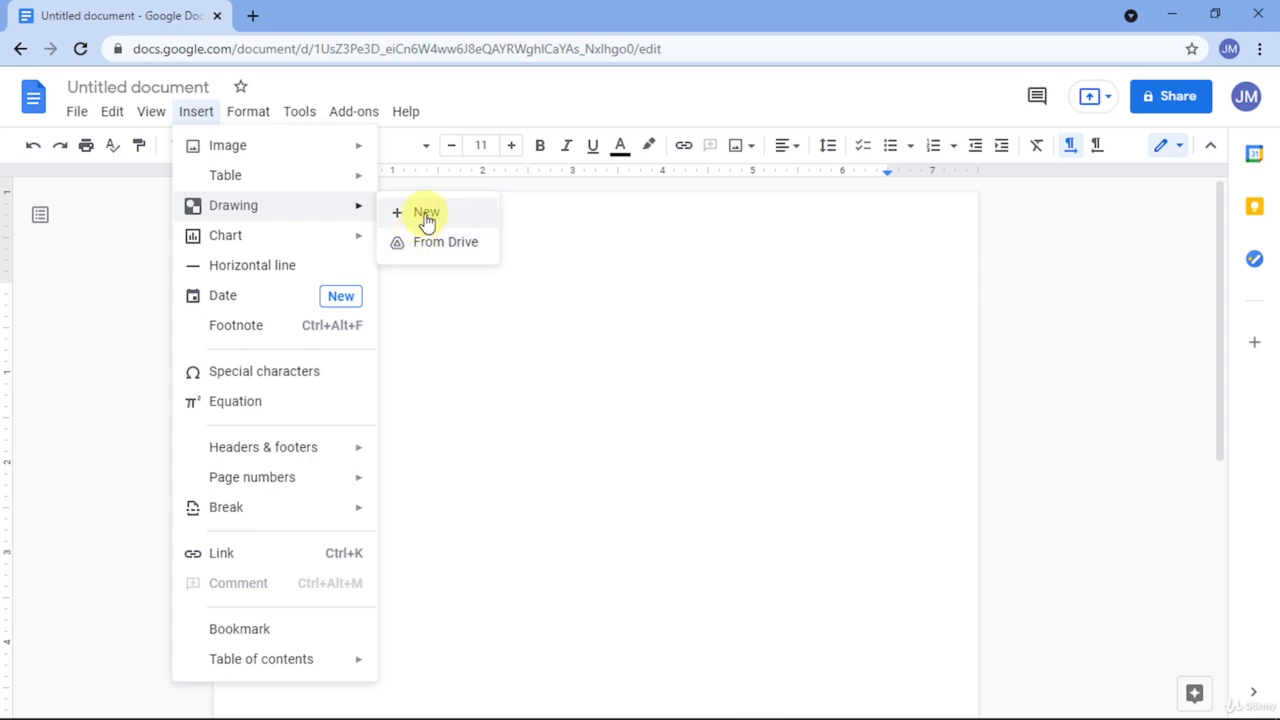
Step: Insert a new drawing into the document and show the guides on its canvas
{"action": "left_click", "coordinate": [426, 214]}
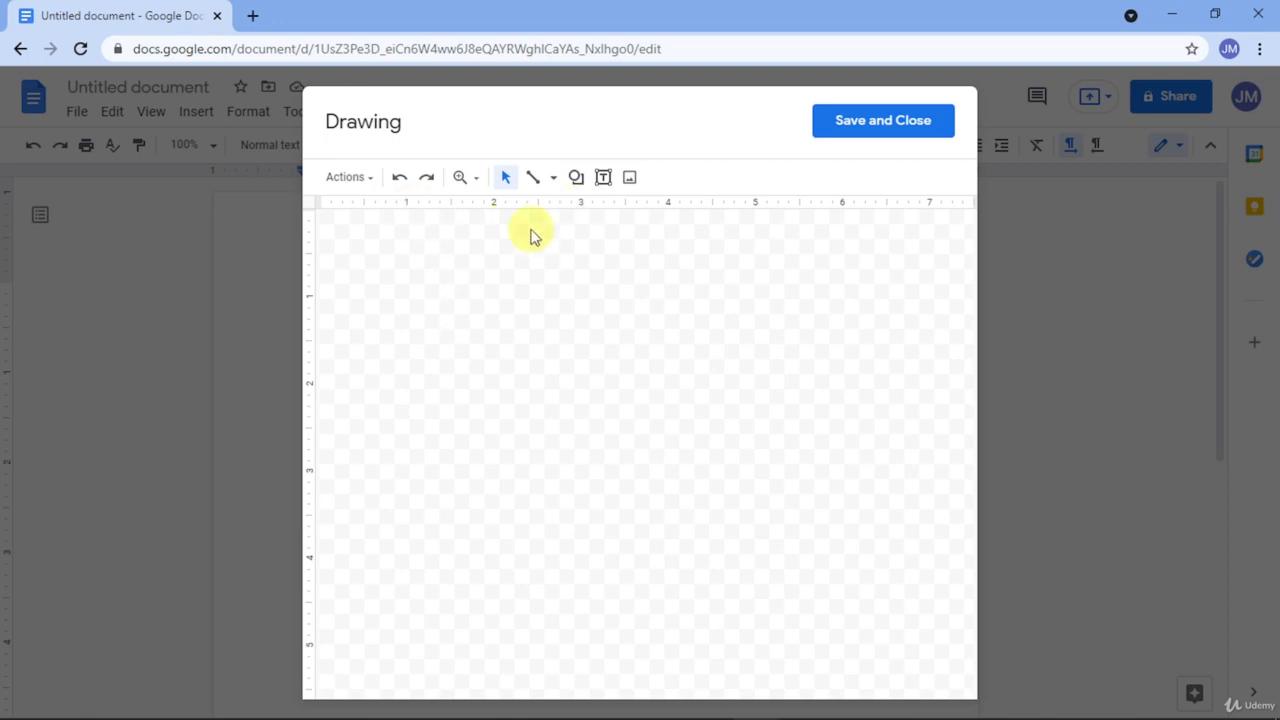
{"action": "left_click", "coordinate": [340, 188]}
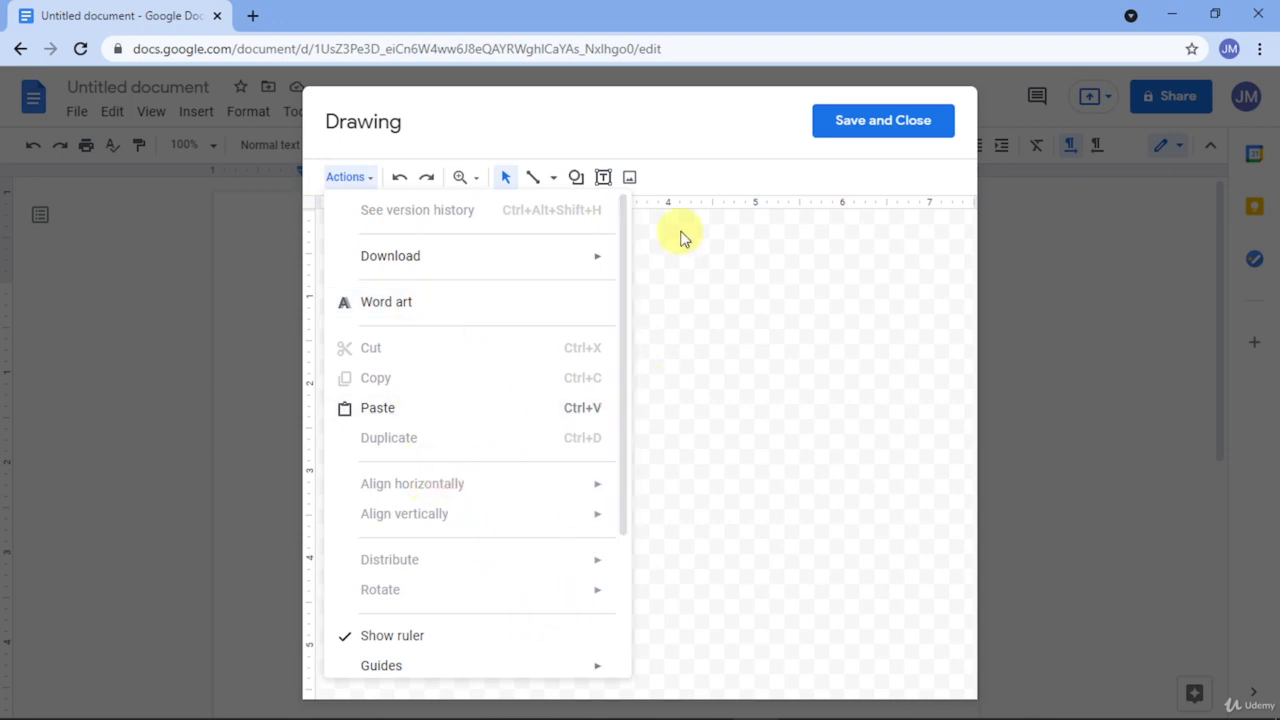
{"action": "left_click", "coordinate": [677, 189]}
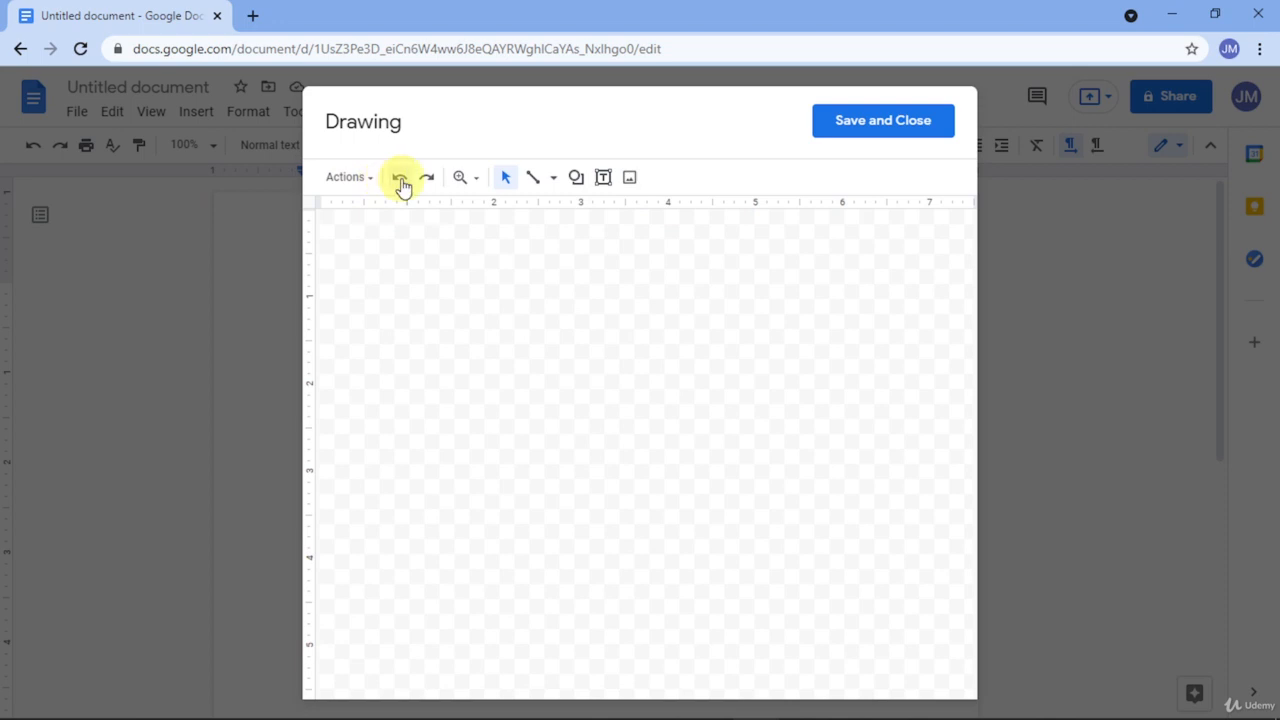
{"action": "left_click", "coordinate": [473, 184]}
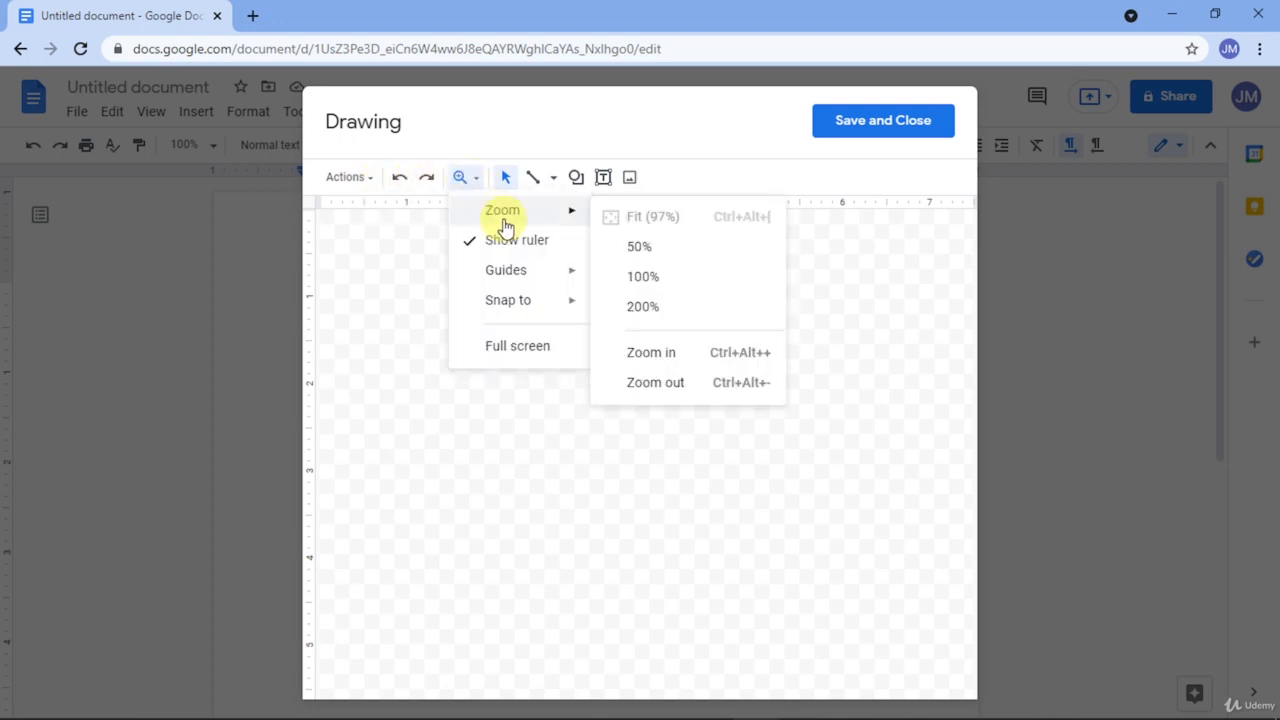
{"action": "mouse_move", "coordinate": [514, 285]}
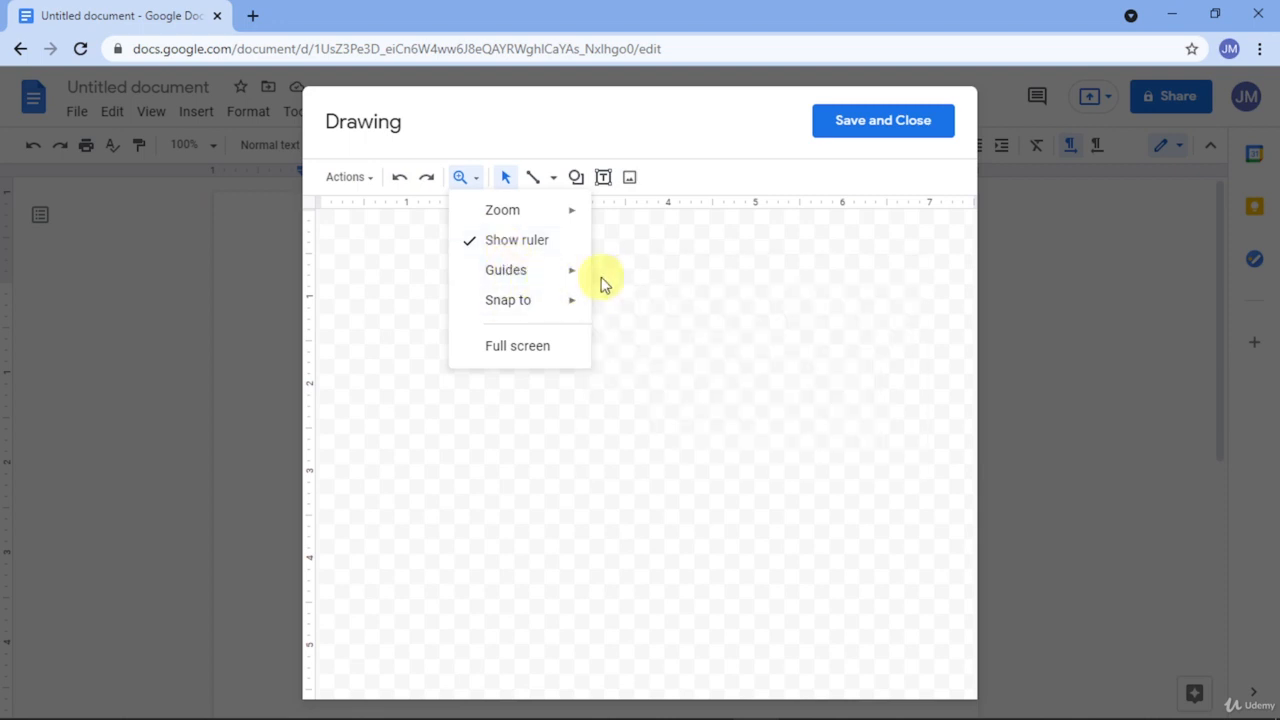
{"action": "left_click", "coordinate": [614, 288]}
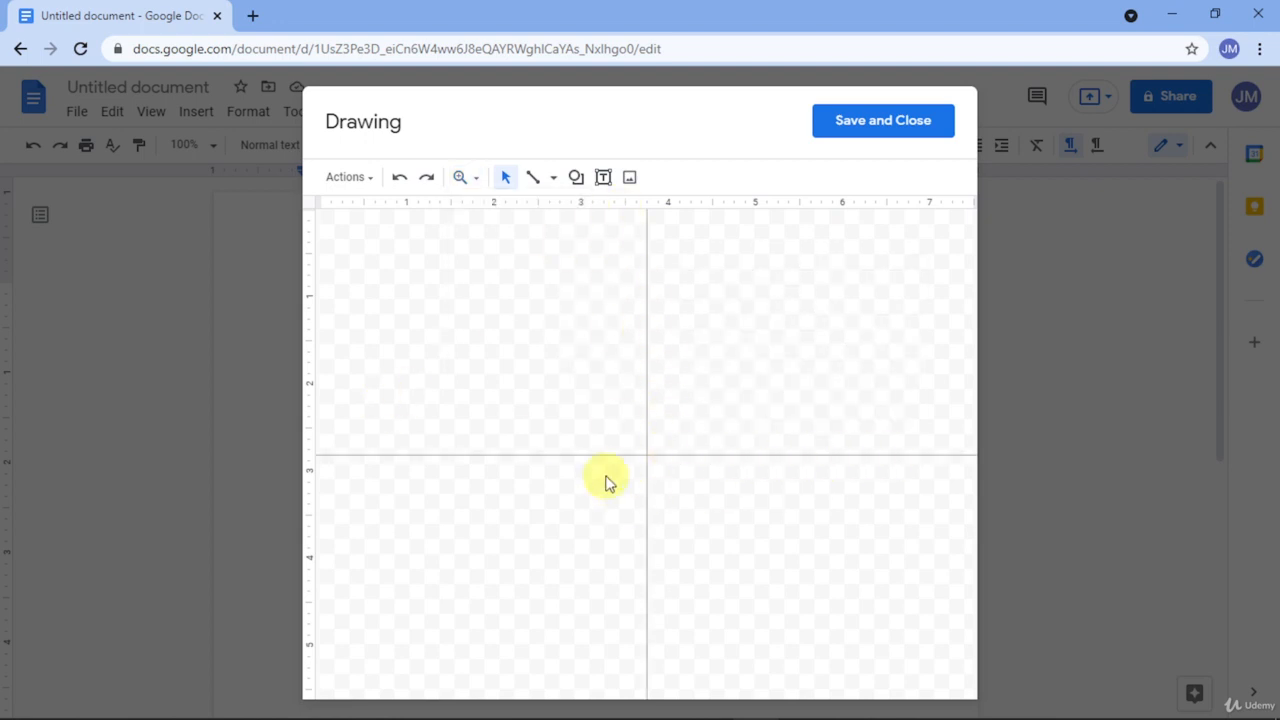
Step: Switch the drawing's snapping to the grid and back to guides
{"action": "left_click", "coordinate": [465, 186]}
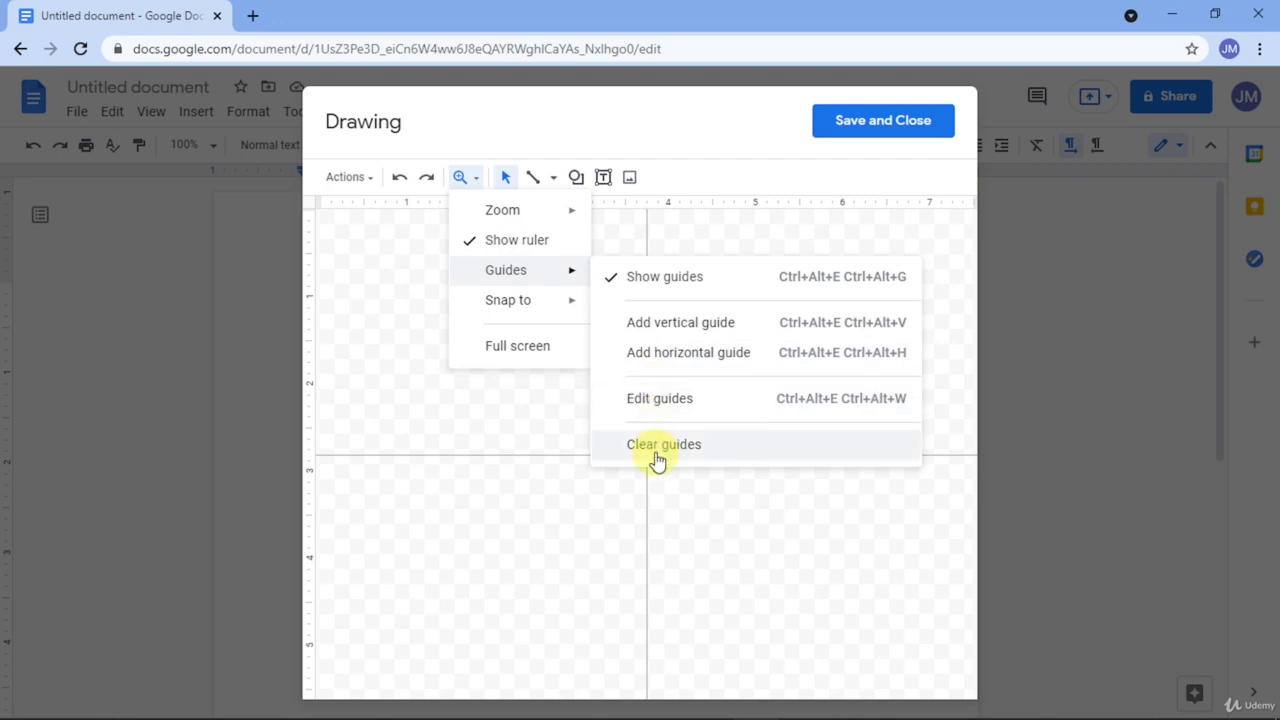
{"action": "mouse_move", "coordinate": [531, 318]}
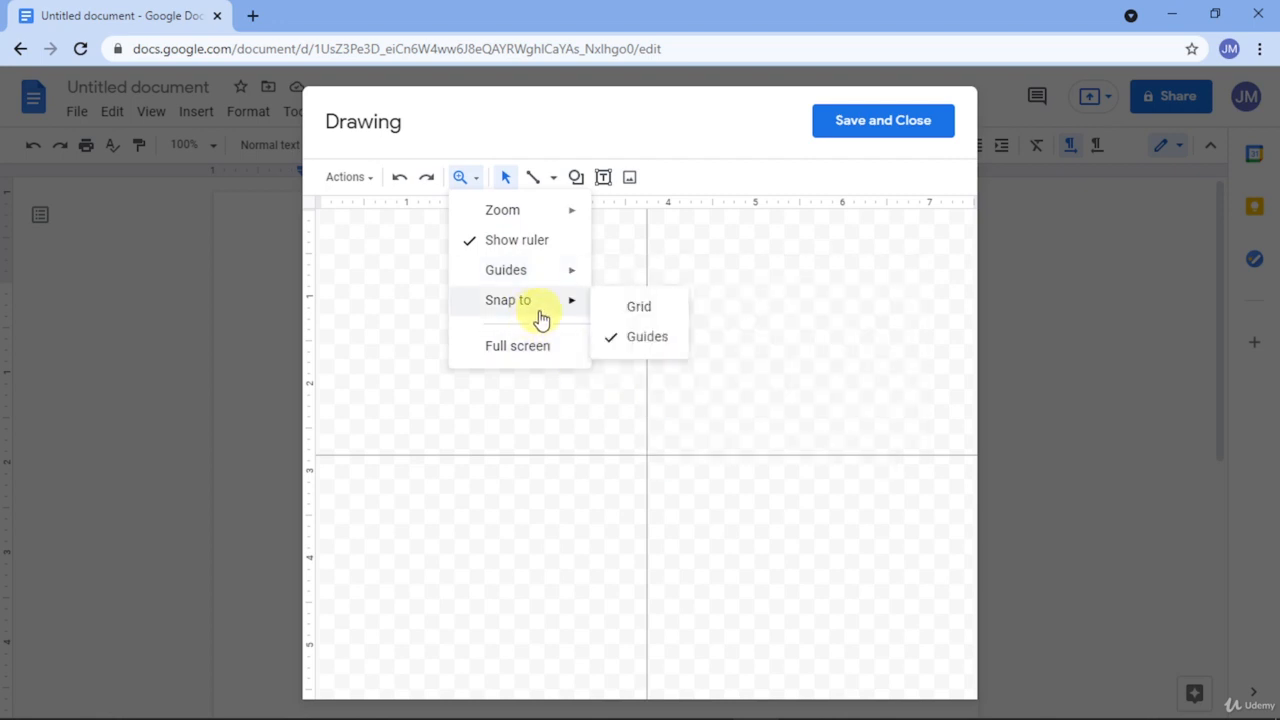
{"action": "left_click", "coordinate": [621, 309]}
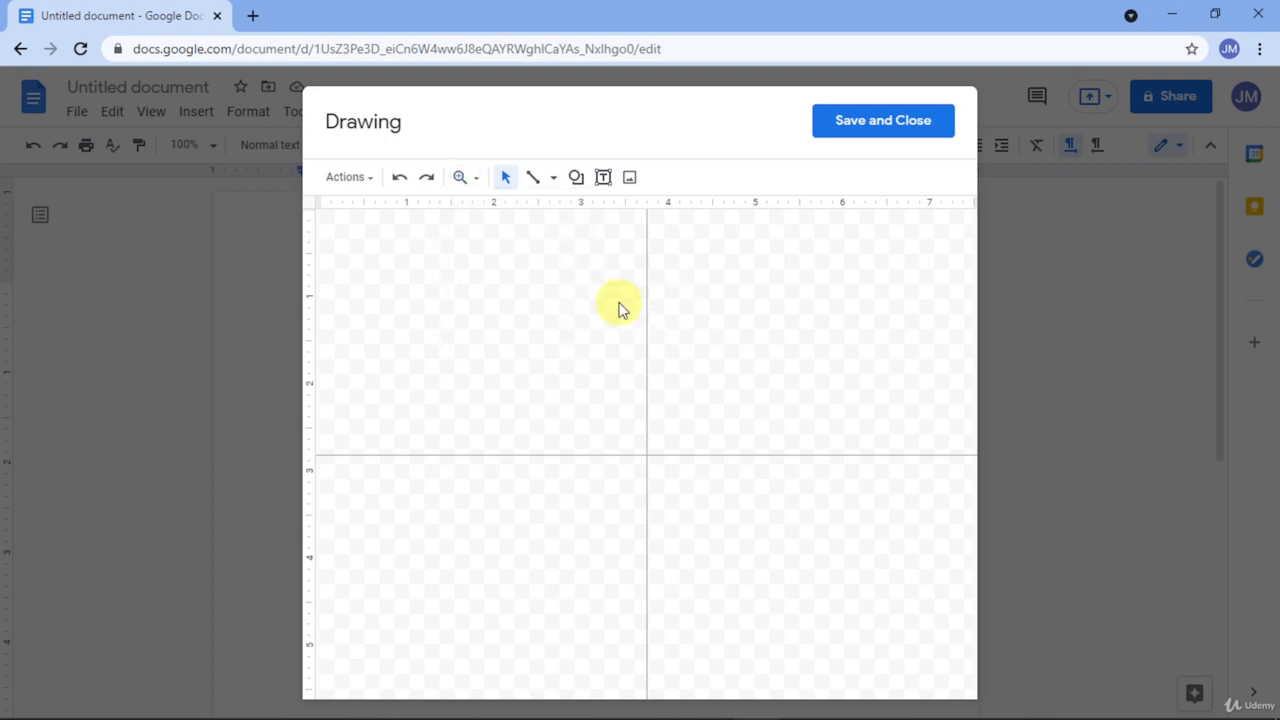
{"action": "left_click", "coordinate": [469, 185]}
{"action": "mouse_move", "coordinate": [514, 300]}
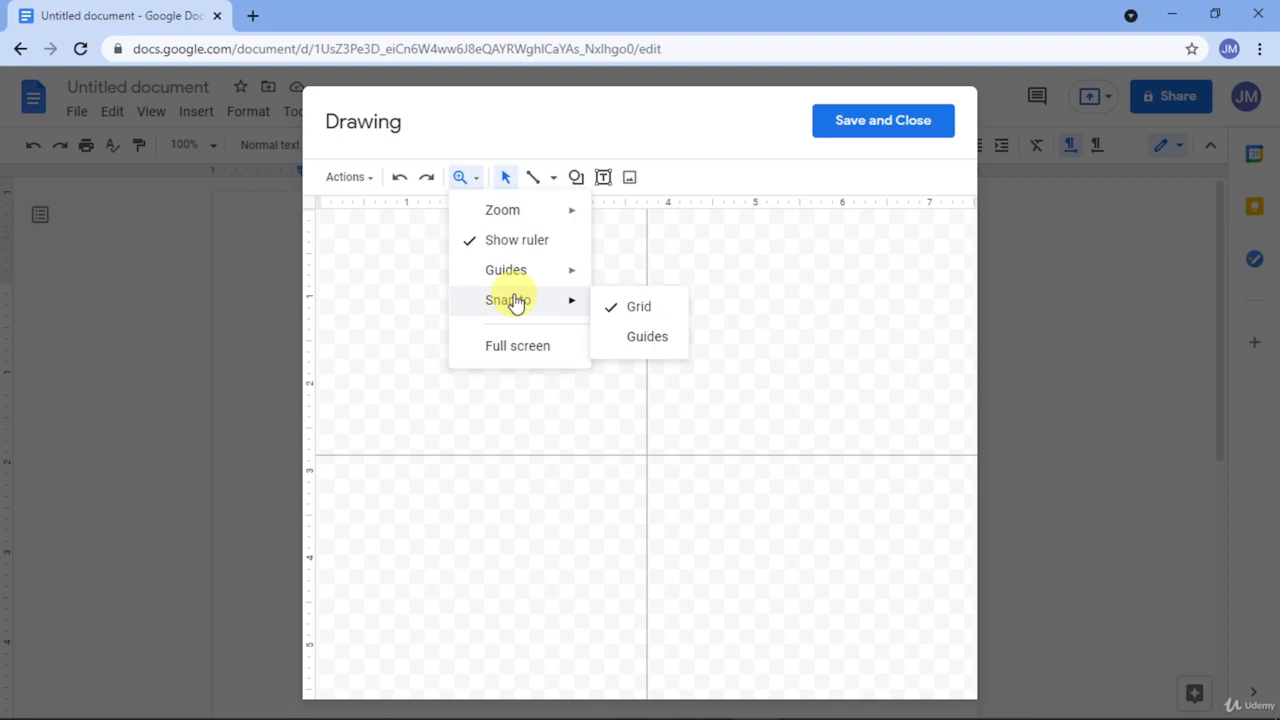
{"action": "left_click", "coordinate": [648, 338]}
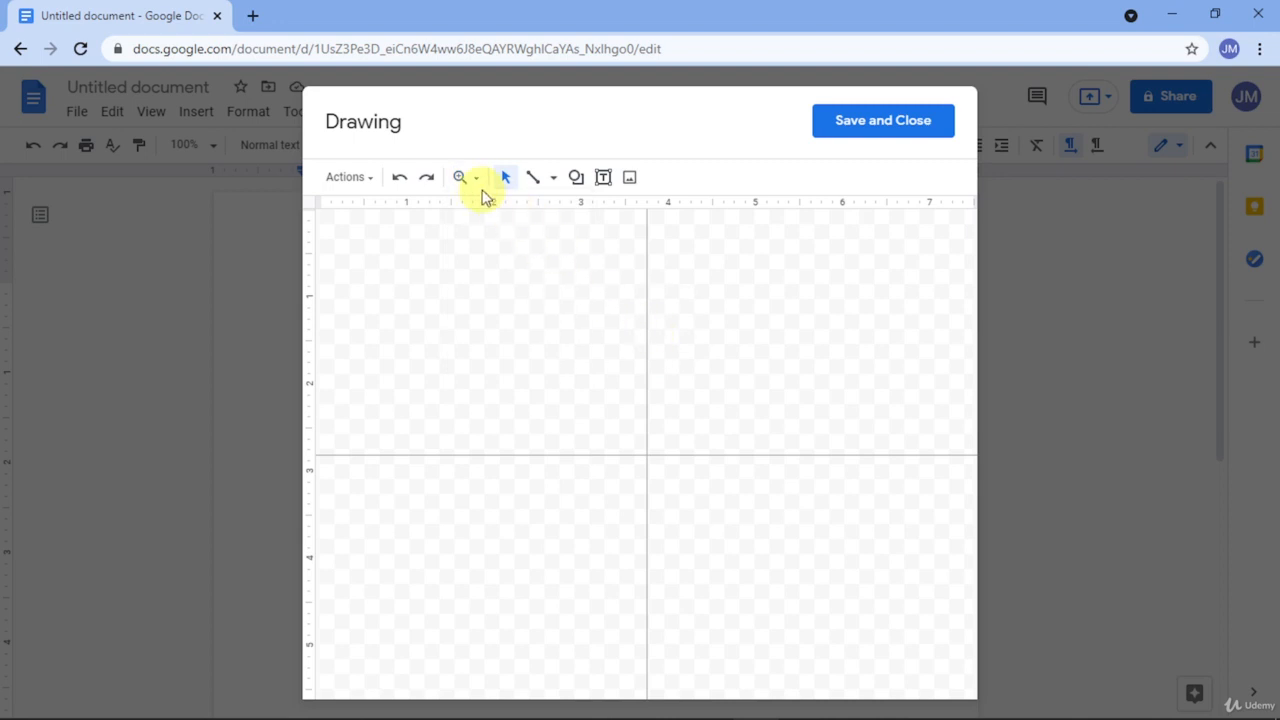
{"action": "left_click", "coordinate": [470, 184]}
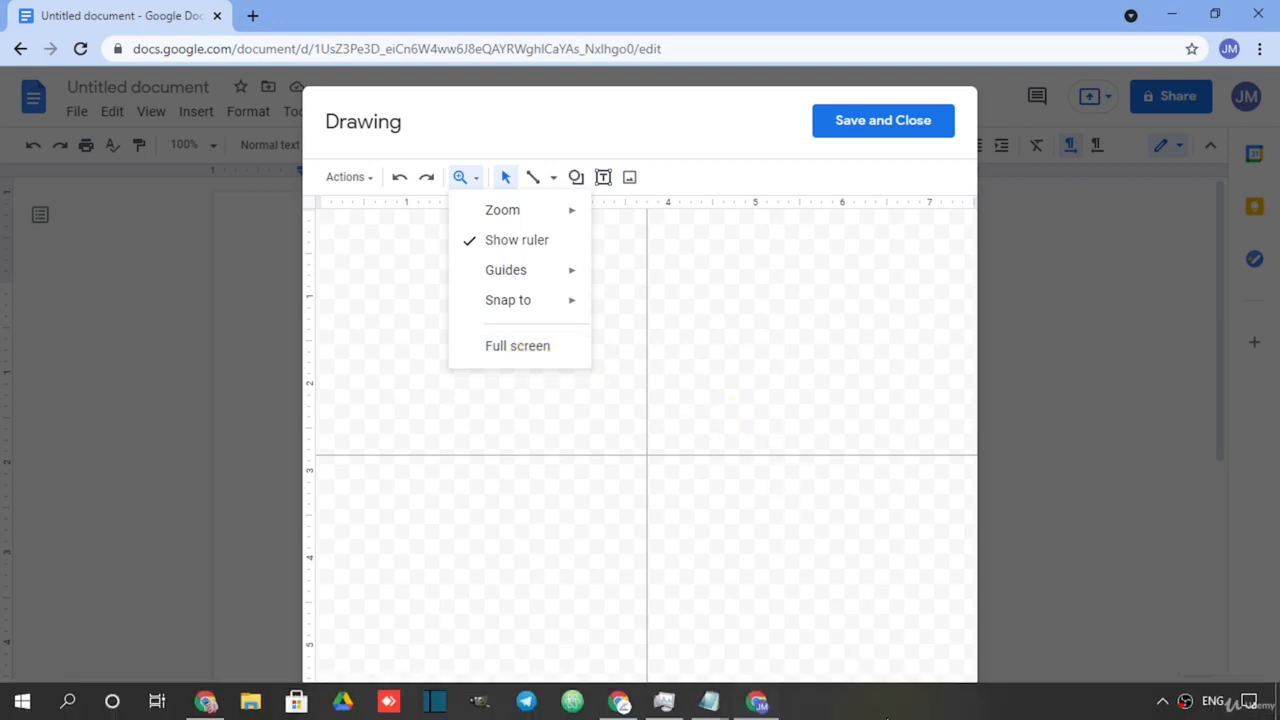
{"action": "left_click", "coordinate": [888, 717]}
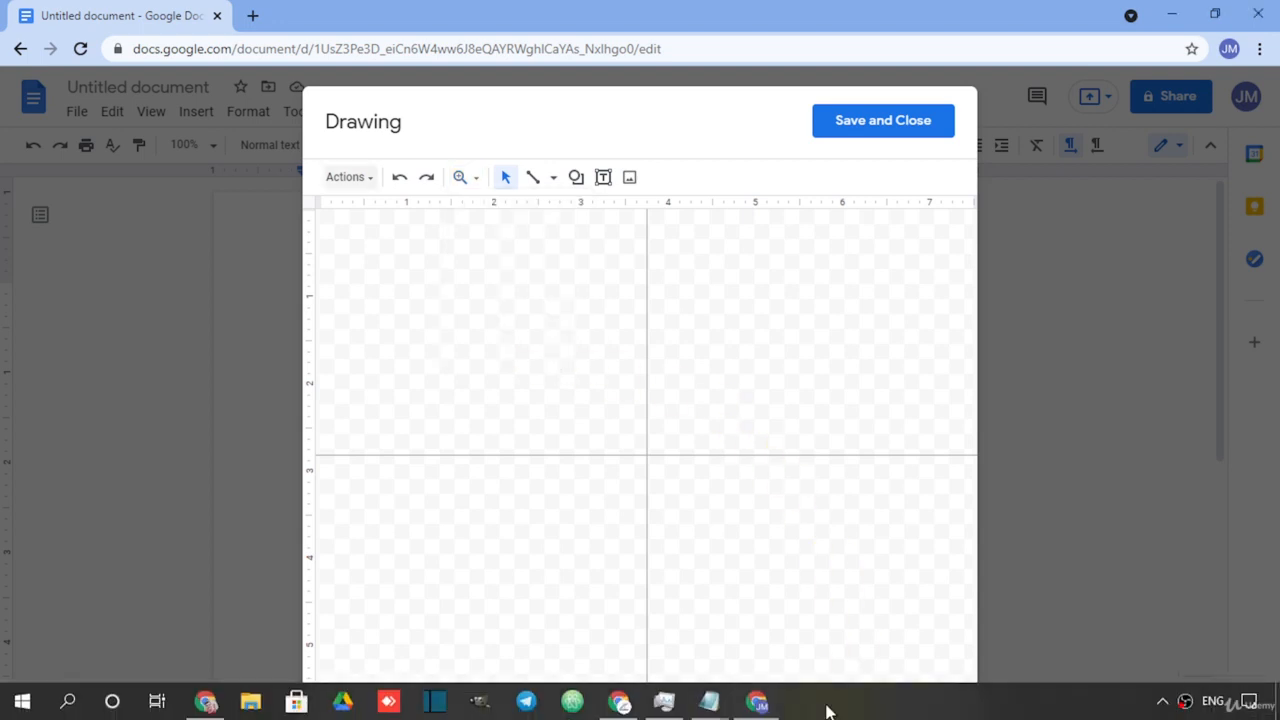
{"action": "left_click", "coordinate": [458, 180]}
{"action": "mouse_move", "coordinate": [522, 309]}
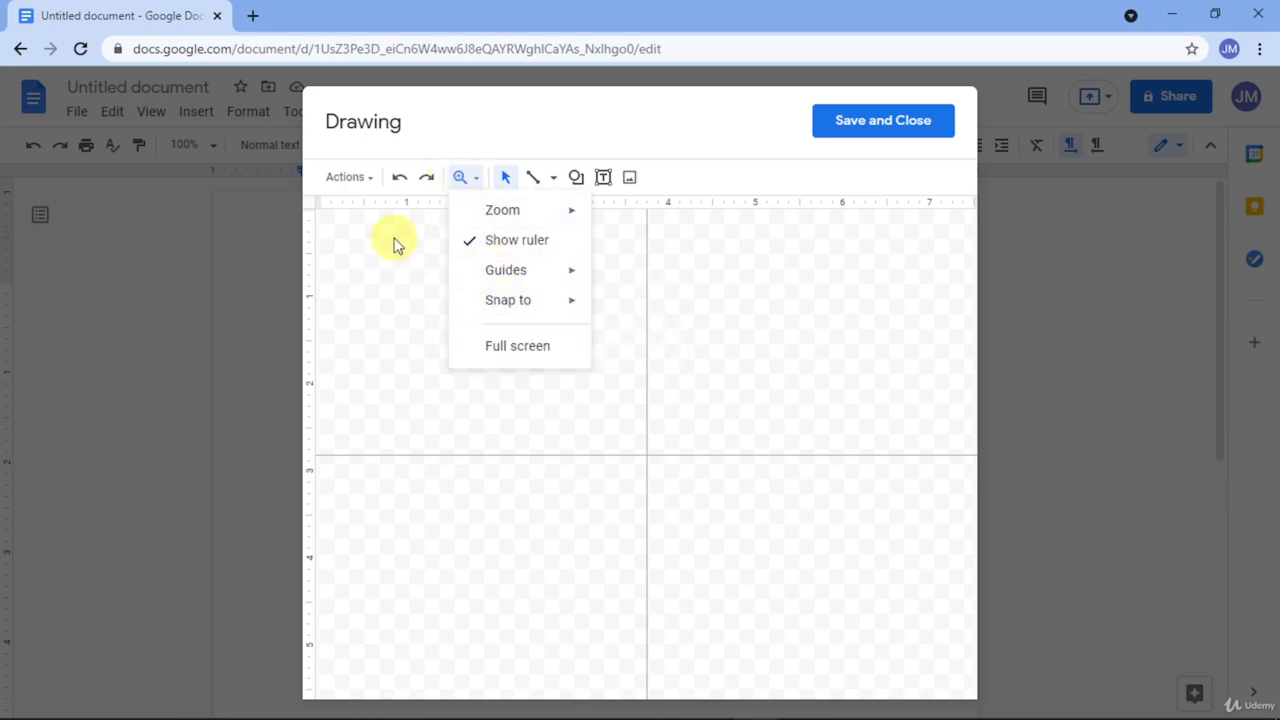
Step: Search Google images for "google" as a picture source for the drawing
{"action": "left_click", "coordinate": [629, 180]}
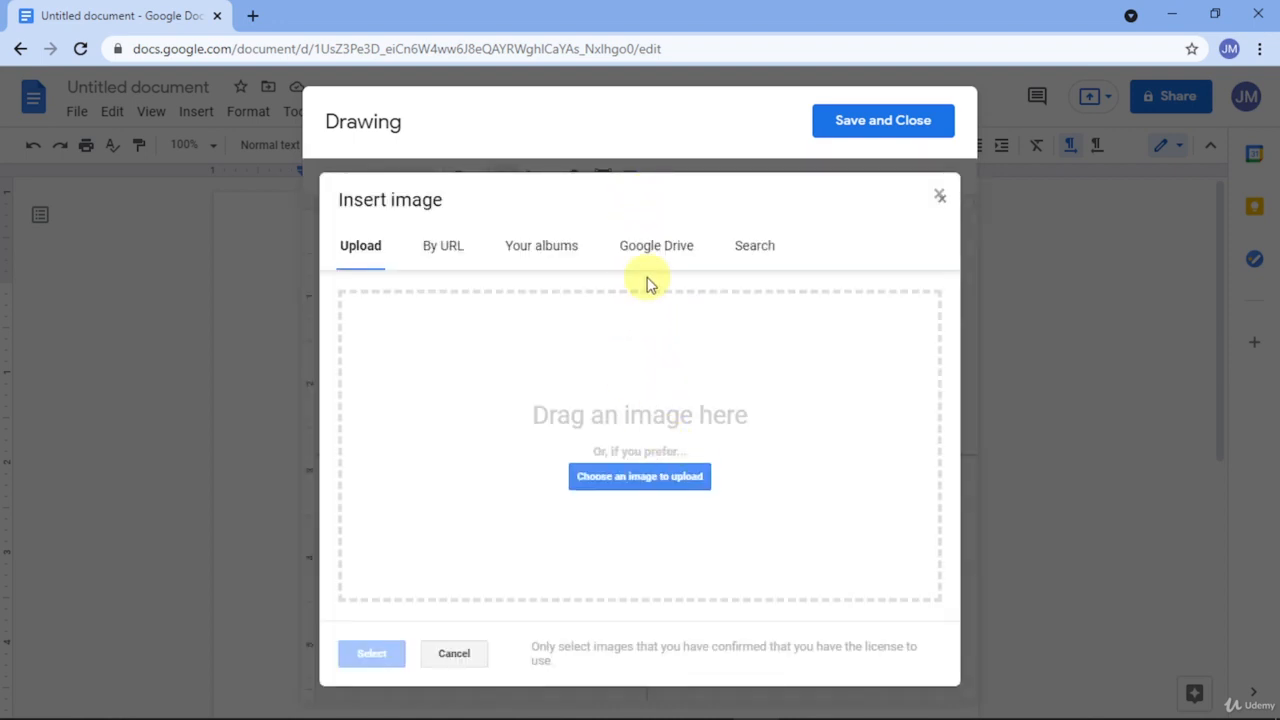
{"action": "left_click", "coordinate": [741, 255]}
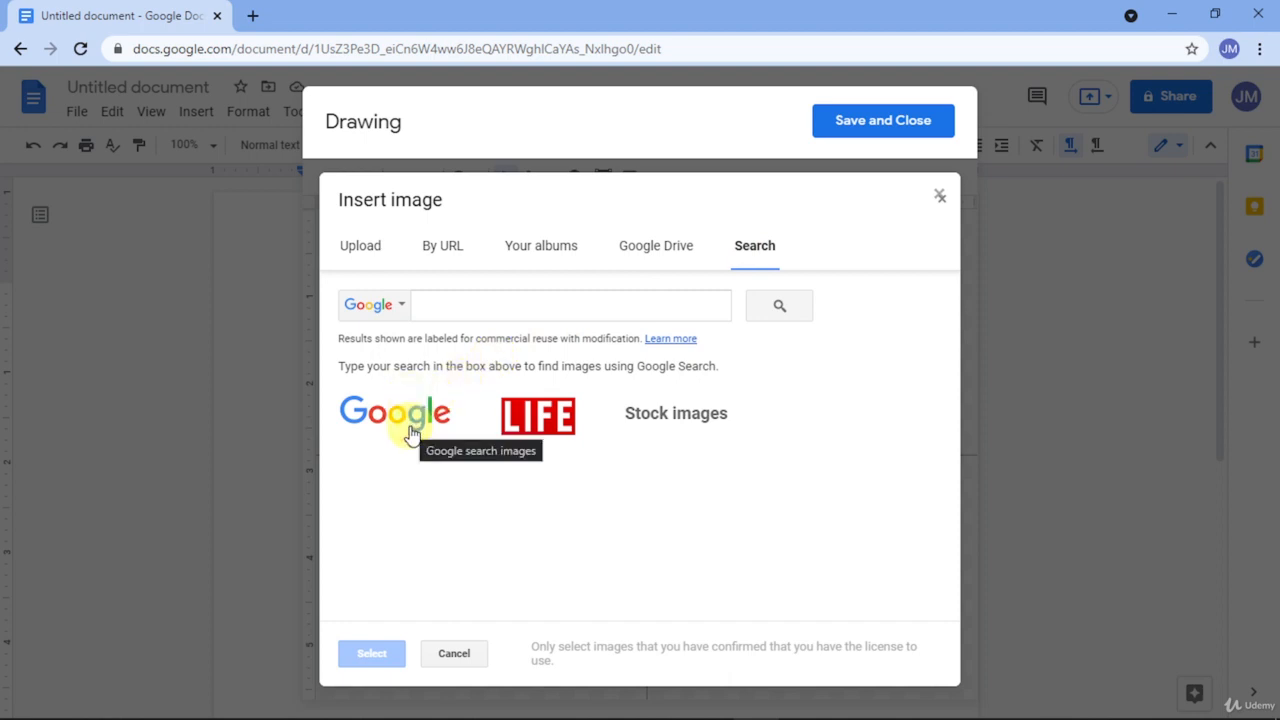
{"action": "left_click", "coordinate": [483, 309]}
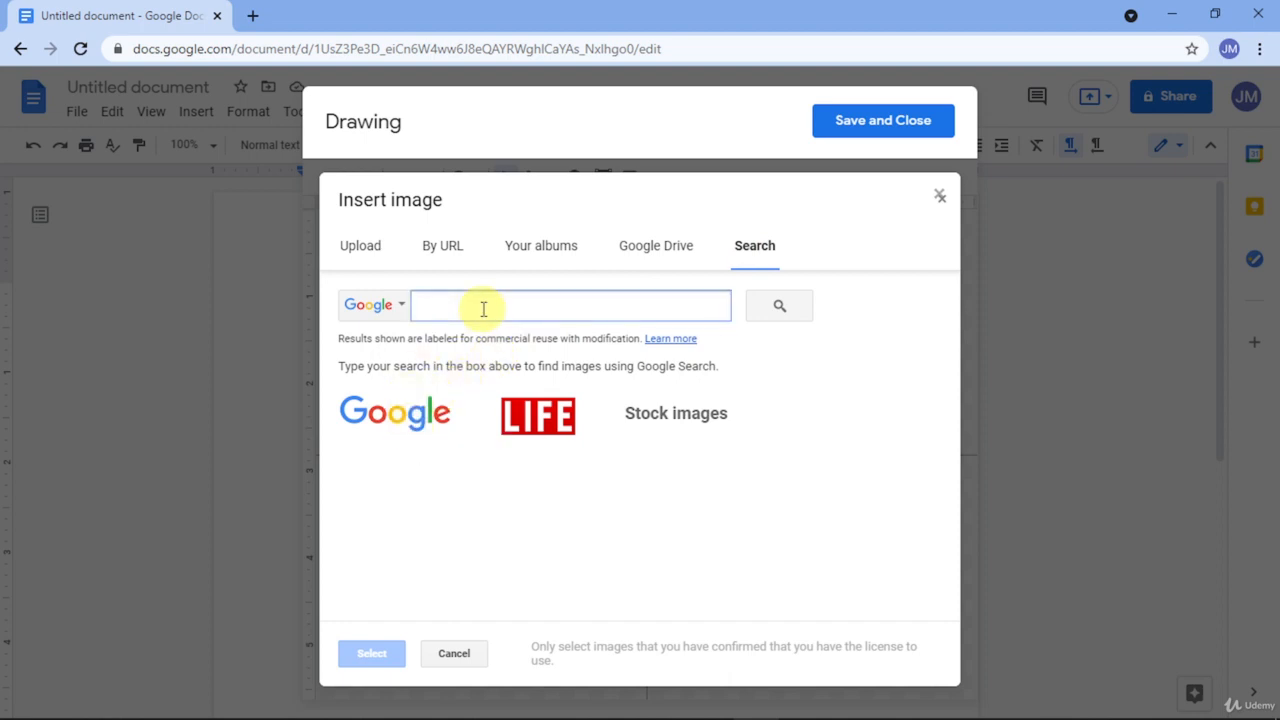
{"action": "type", "text": "p"}
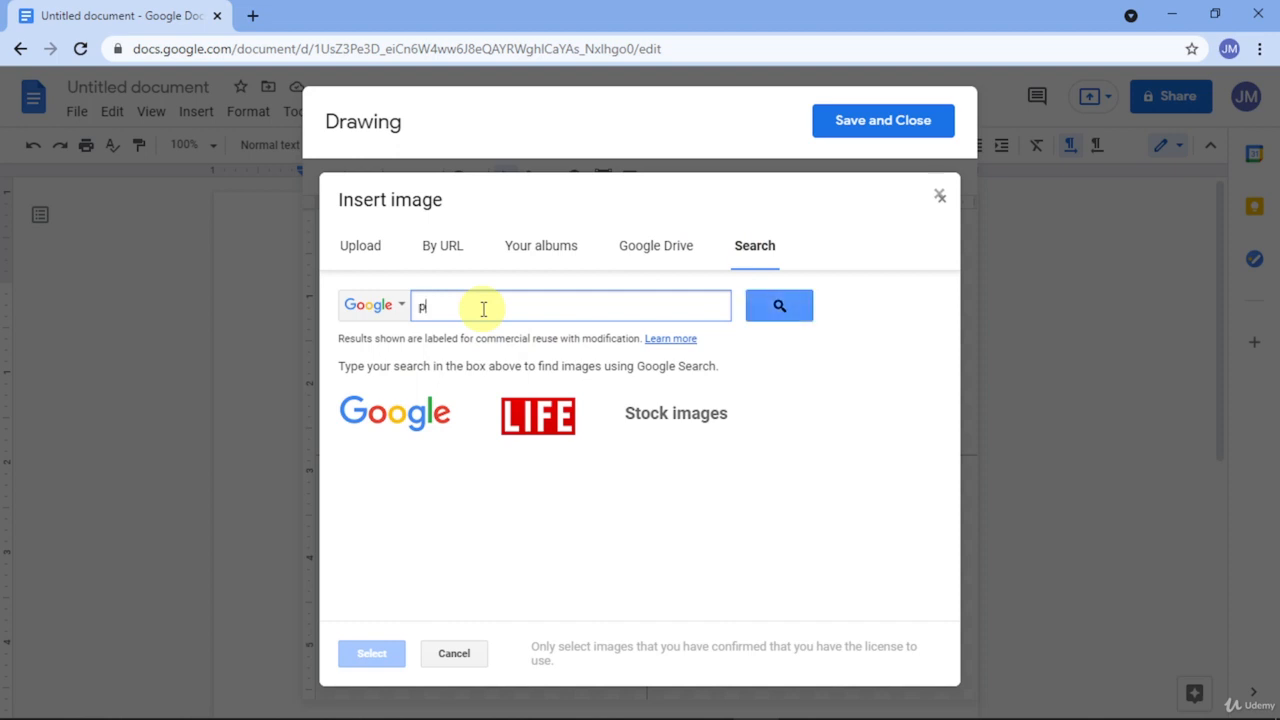
{"action": "key", "text": "BackSpace"}
{"action": "type", "text": "google"}
{"action": "left_click", "coordinate": [770, 316]}
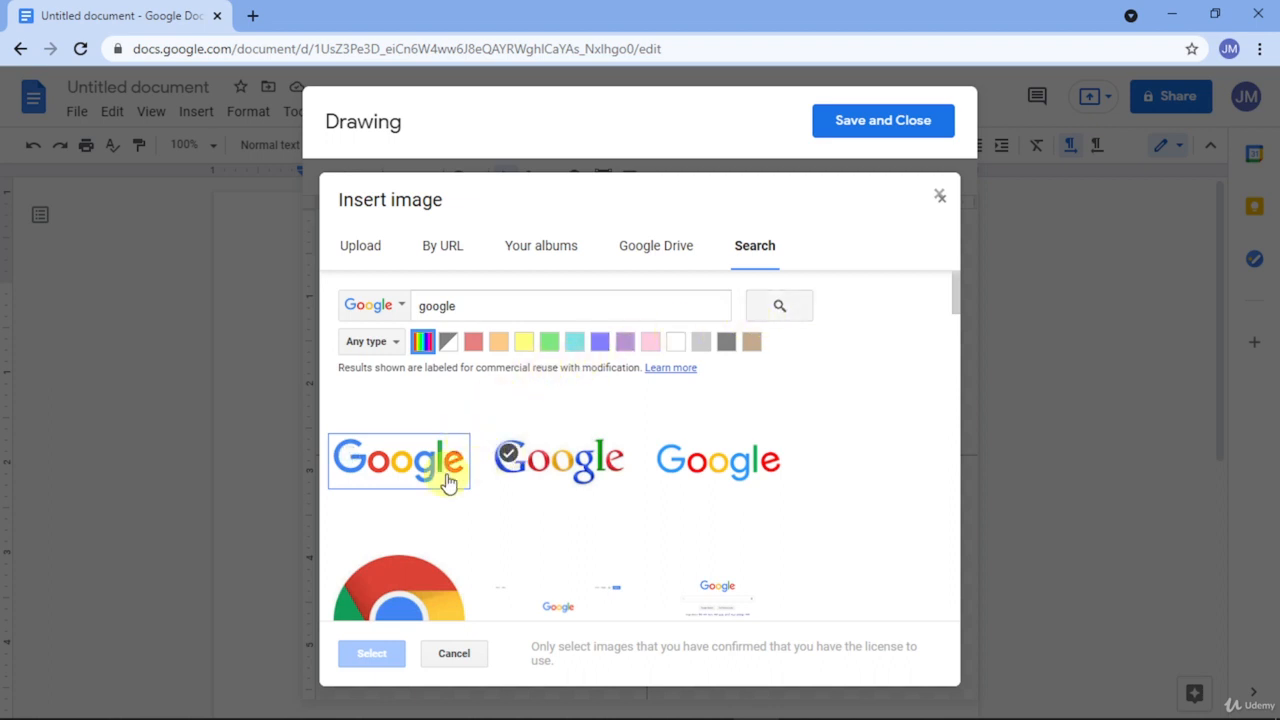
Step: Try selecting a Google logo from the image results, and dismiss the image dialog without inserting it
{"action": "left_click", "coordinate": [430, 484]}
{"action": "left_click", "coordinate": [420, 475]}
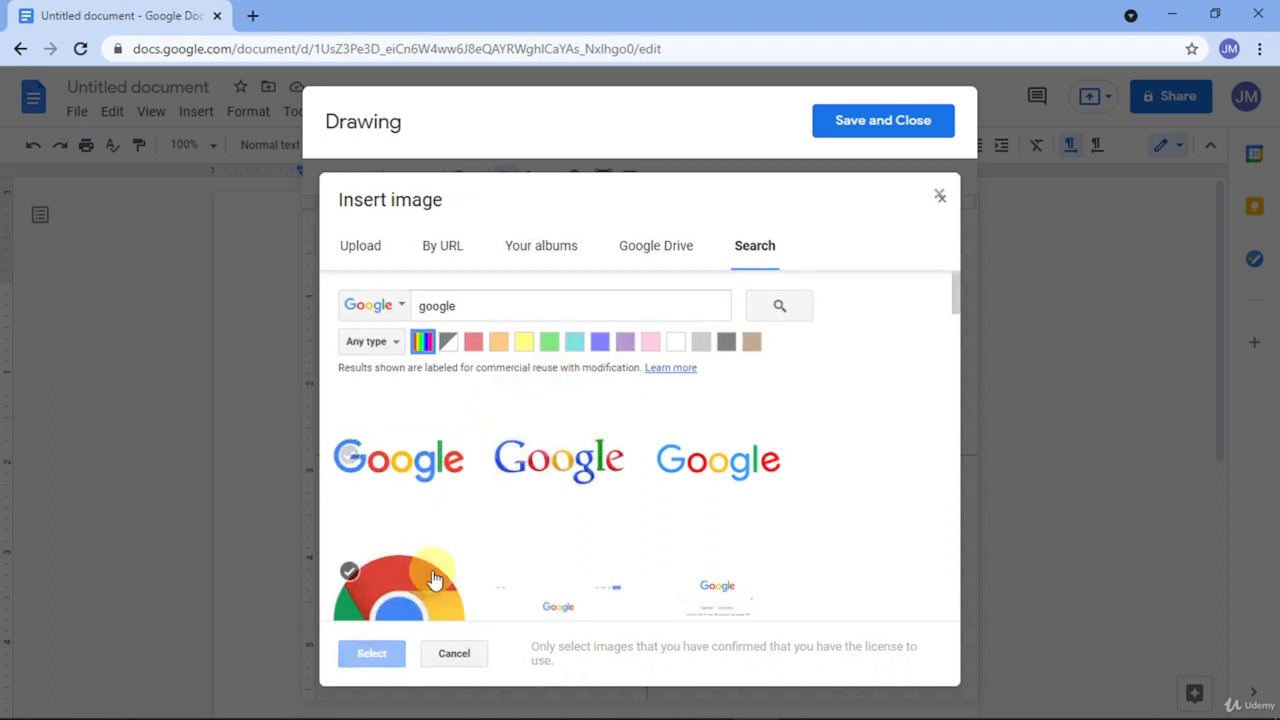
{"action": "left_click", "coordinate": [400, 470]}
{"action": "left_click", "coordinate": [368, 653]}
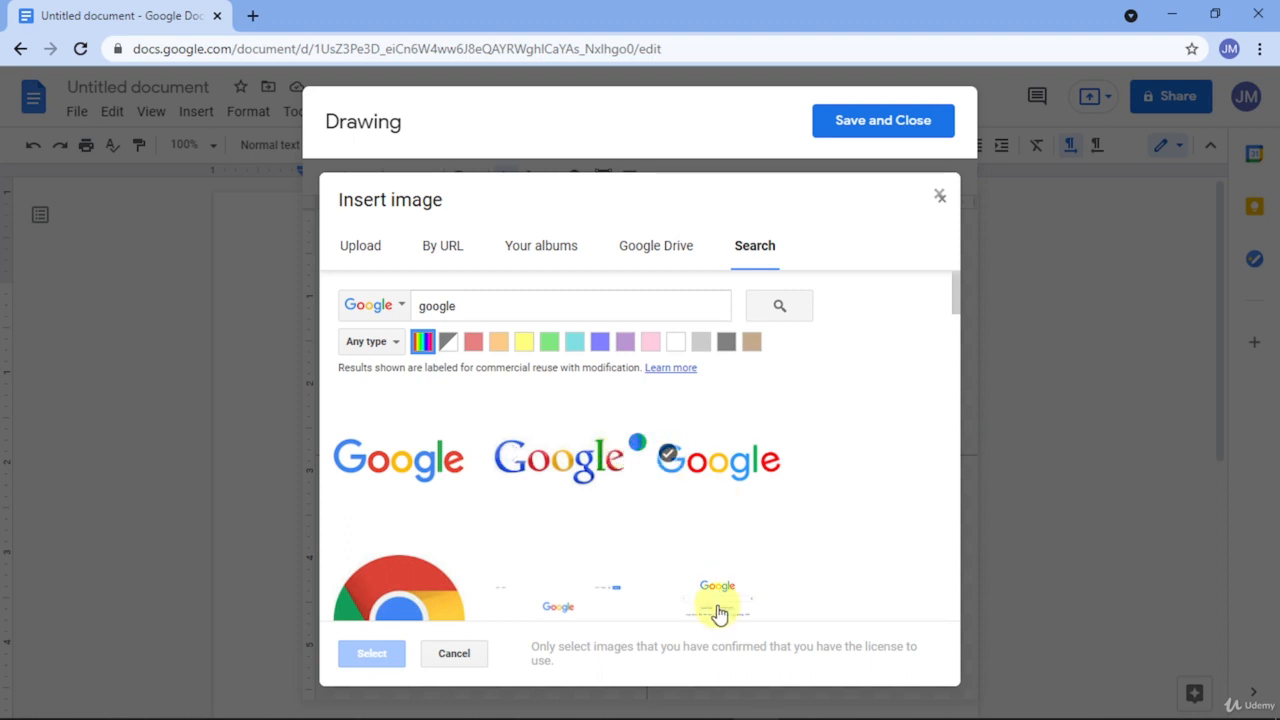
{"action": "left_click", "coordinate": [530, 480]}
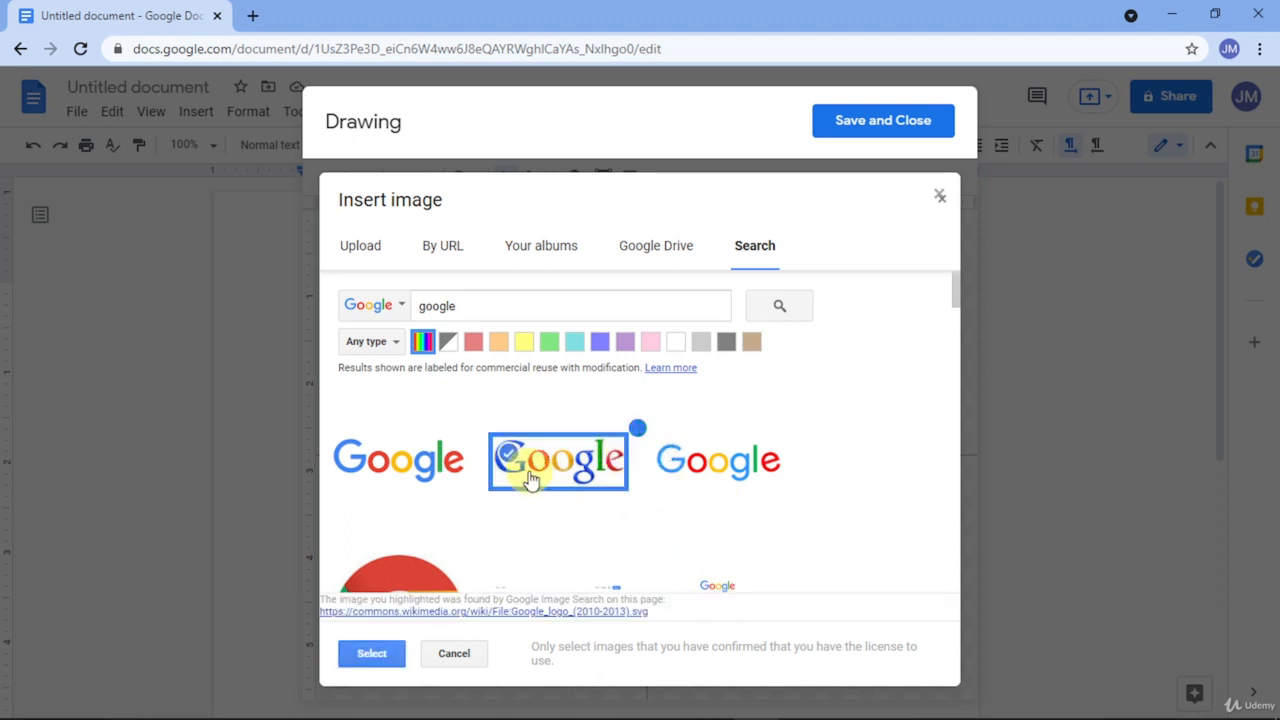
{"action": "left_click", "coordinate": [940, 196]}
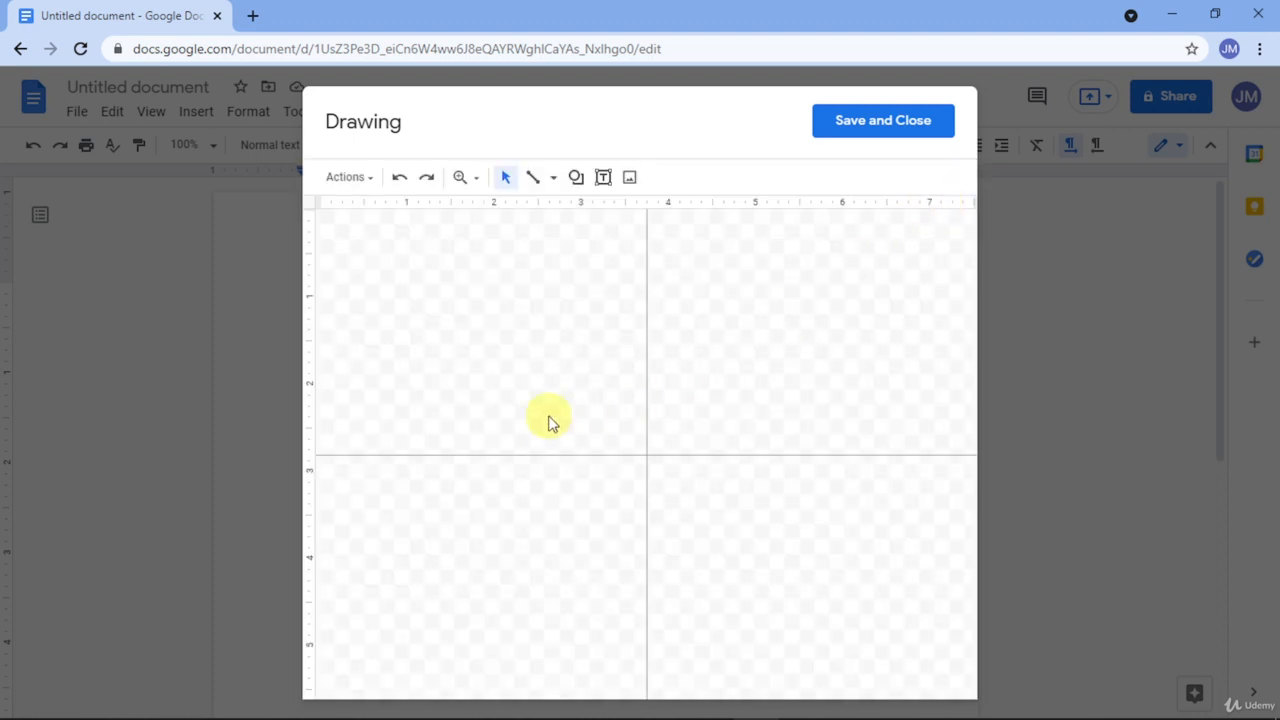
Step: Draw a smiley face shape in the upper-left quadrant and move it until it overlaps the vertical guide
{"action": "left_click_drag", "start_coordinate": [546, 372], "coordinate": [677, 537]}
{"action": "left_click", "coordinate": [576, 179]}
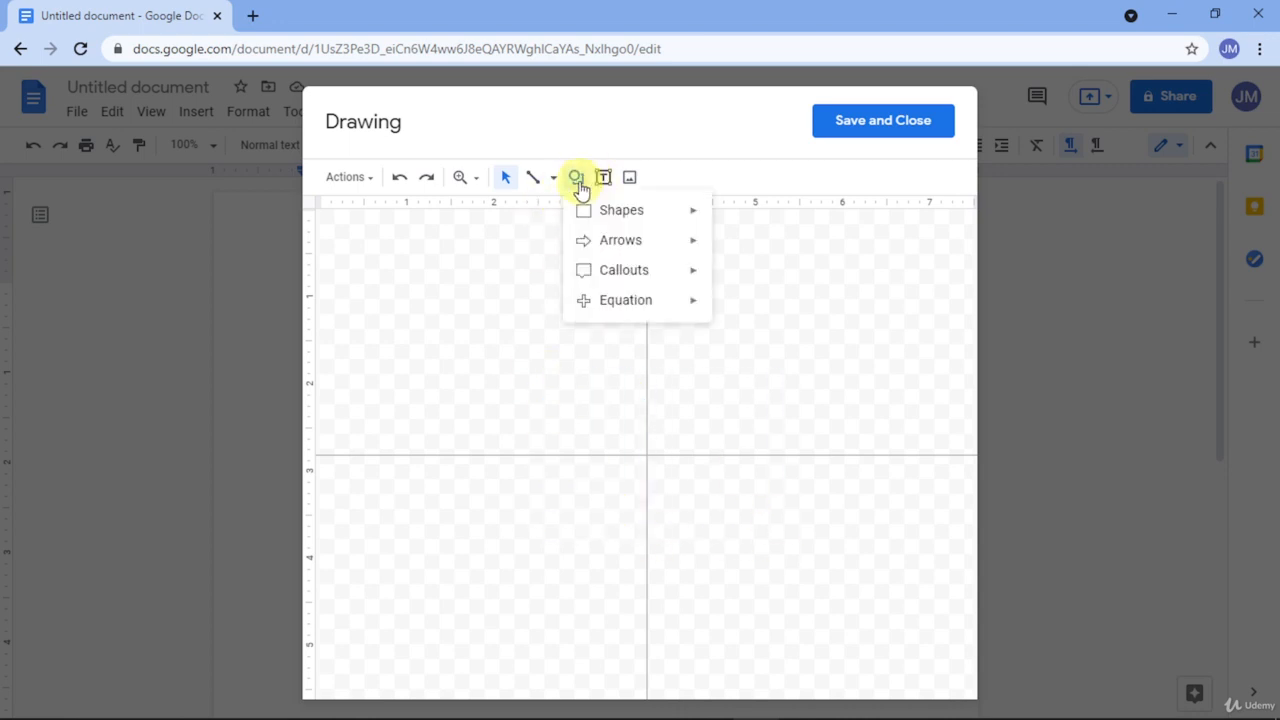
{"action": "mouse_move", "coordinate": [604, 214]}
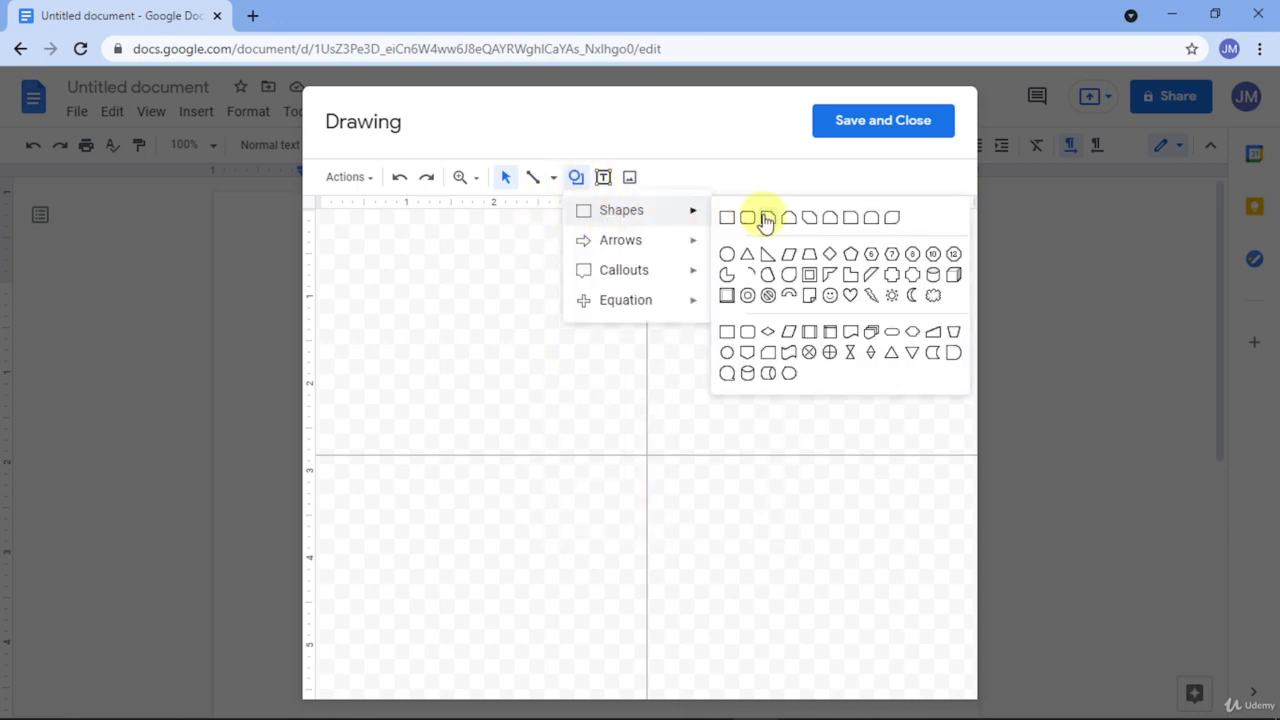
{"action": "left_click", "coordinate": [828, 298]}
{"action": "left_click_drag", "start_coordinate": [422, 316], "coordinate": [548, 435]}
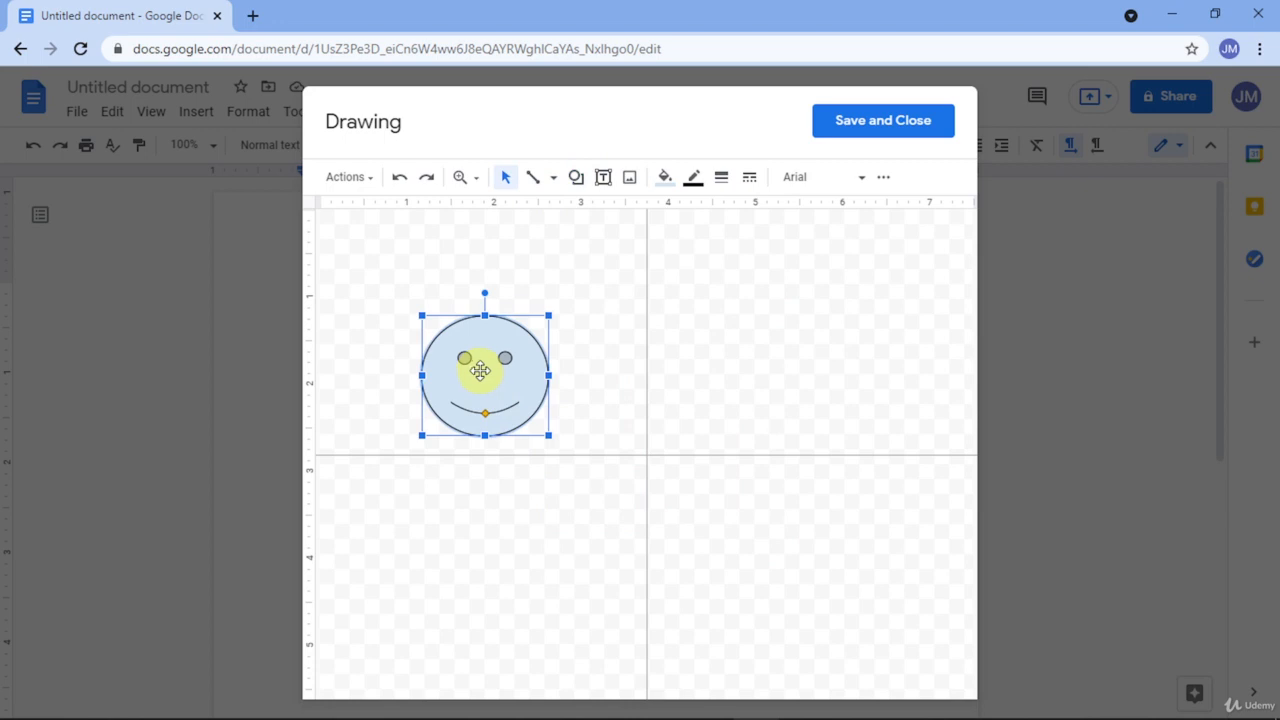
{"action": "left_click_drag", "start_coordinate": [480, 371], "coordinate": [583, 350]}
{"action": "left_click", "coordinate": [458, 234]}
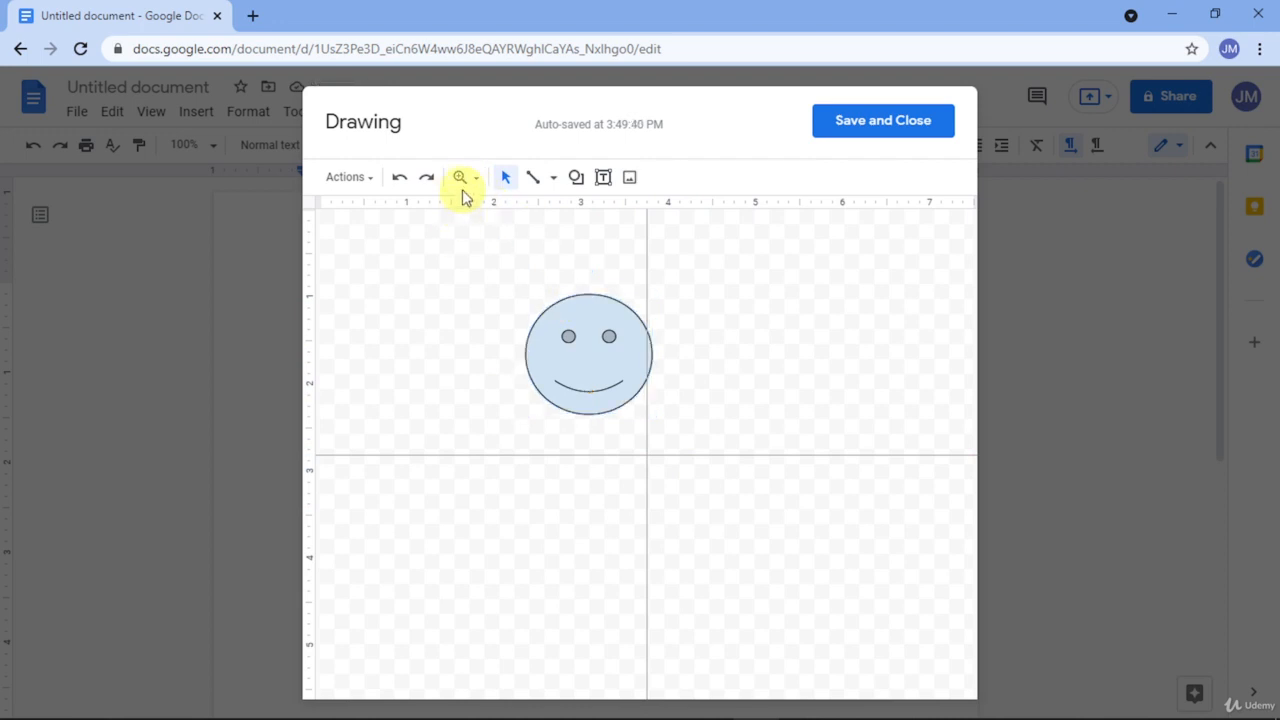
Step: Set the drawing's snapping to the grid
{"action": "left_click", "coordinate": [463, 184]}
{"action": "mouse_move", "coordinate": [515, 304]}
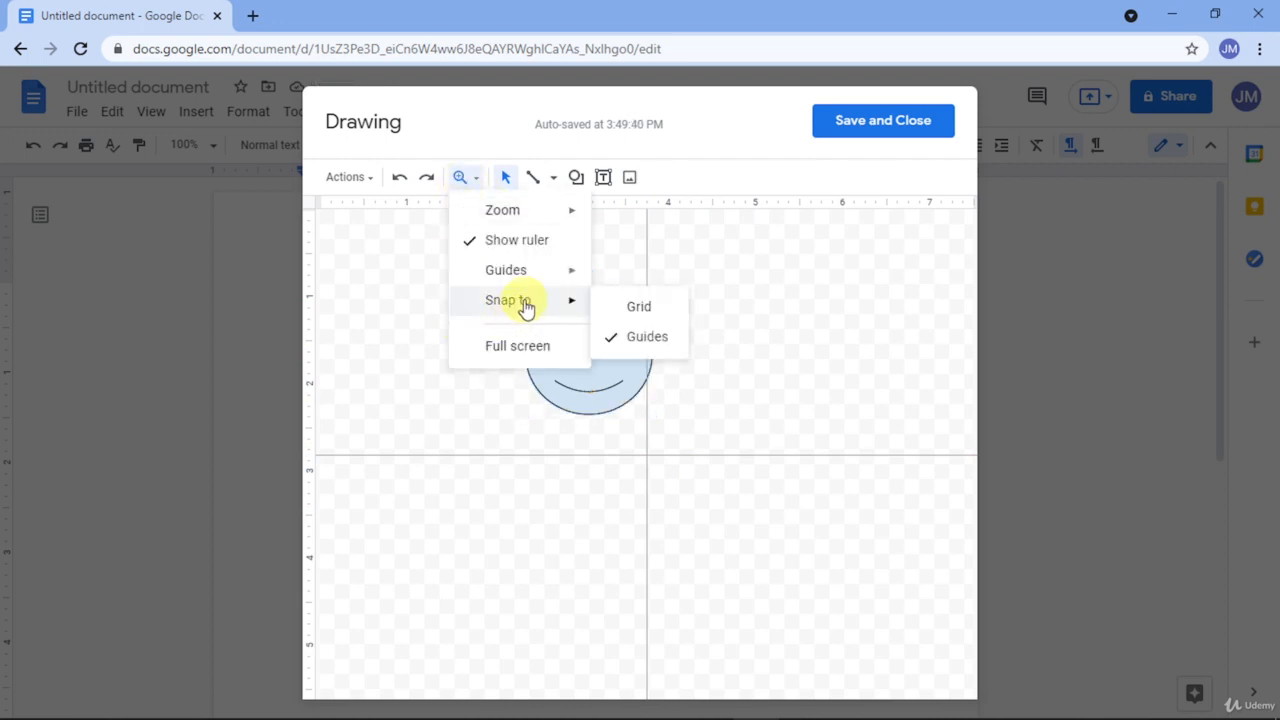
{"action": "left_click", "coordinate": [632, 310]}
Step: Move the smiley face away from the vertical guide and delete it
{"action": "left_click_drag", "start_coordinate": [623, 357], "coordinate": [496, 398]}
{"action": "key", "text": "Delete"}
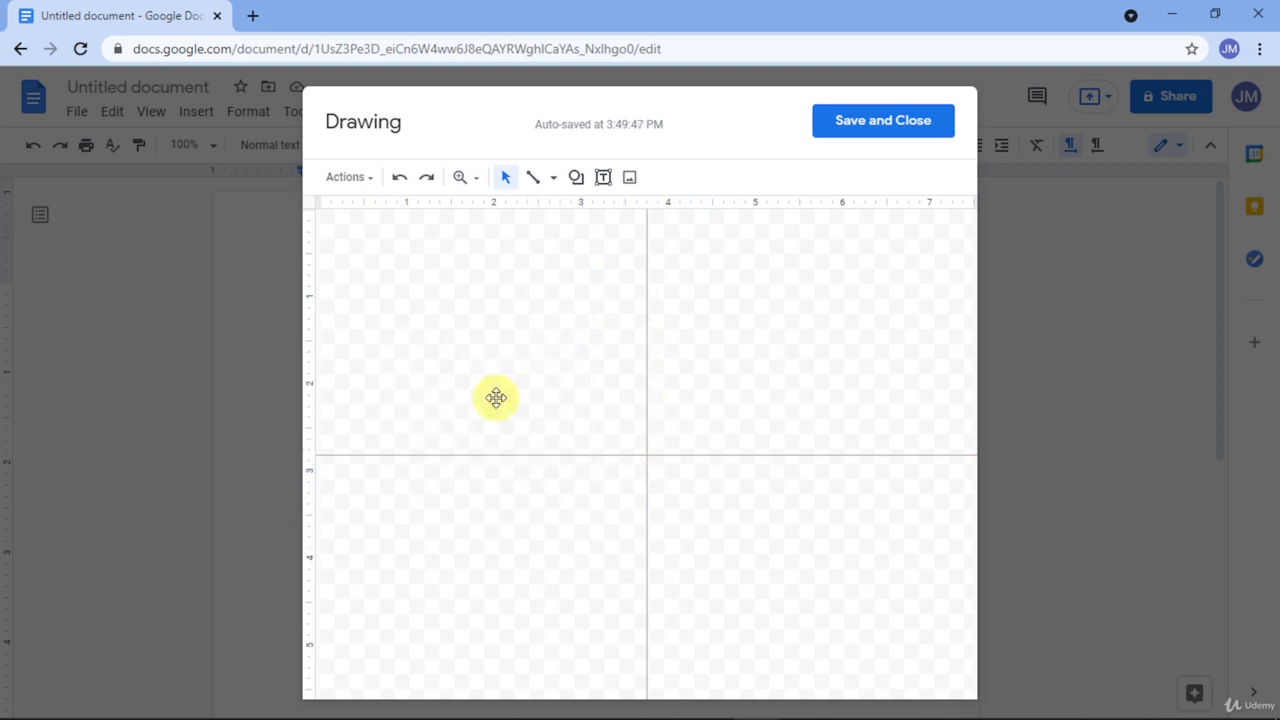
Step: Switch the drawing canvas to full screen and return to the normal view
{"action": "left_click", "coordinate": [465, 185]}
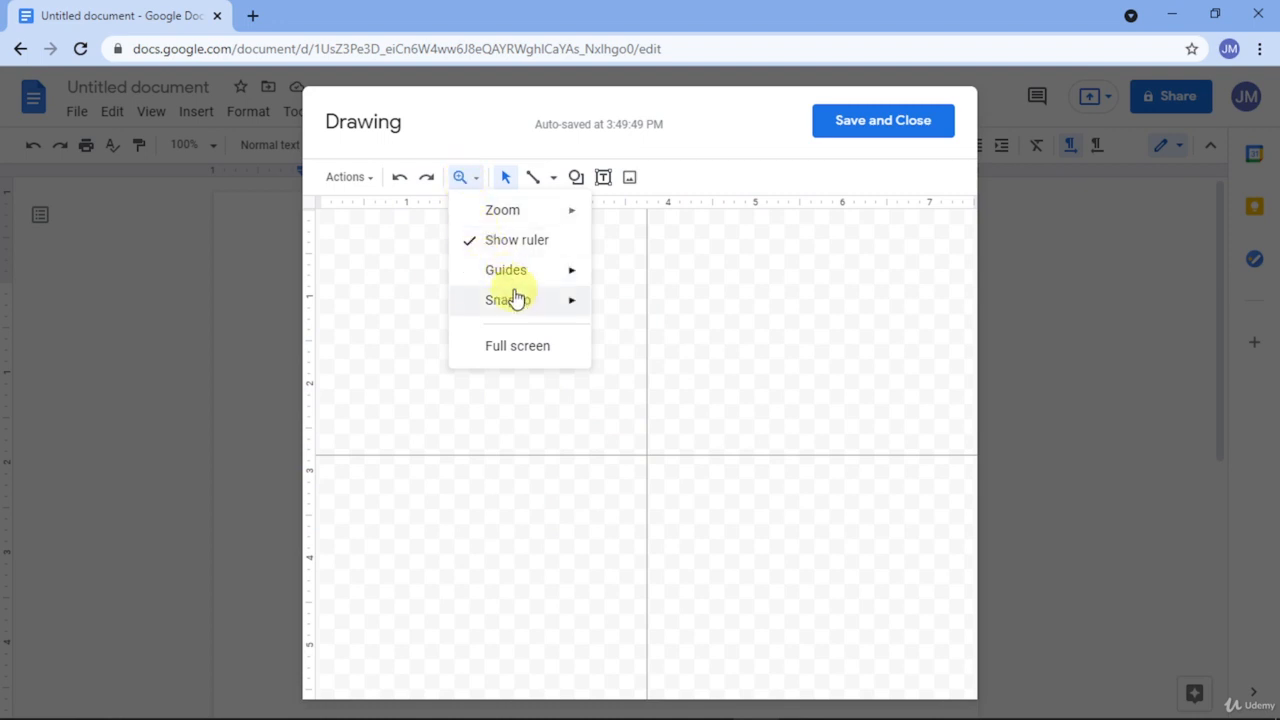
{"action": "left_click", "coordinate": [525, 346]}
{"action": "left_click", "coordinate": [800, 230]}
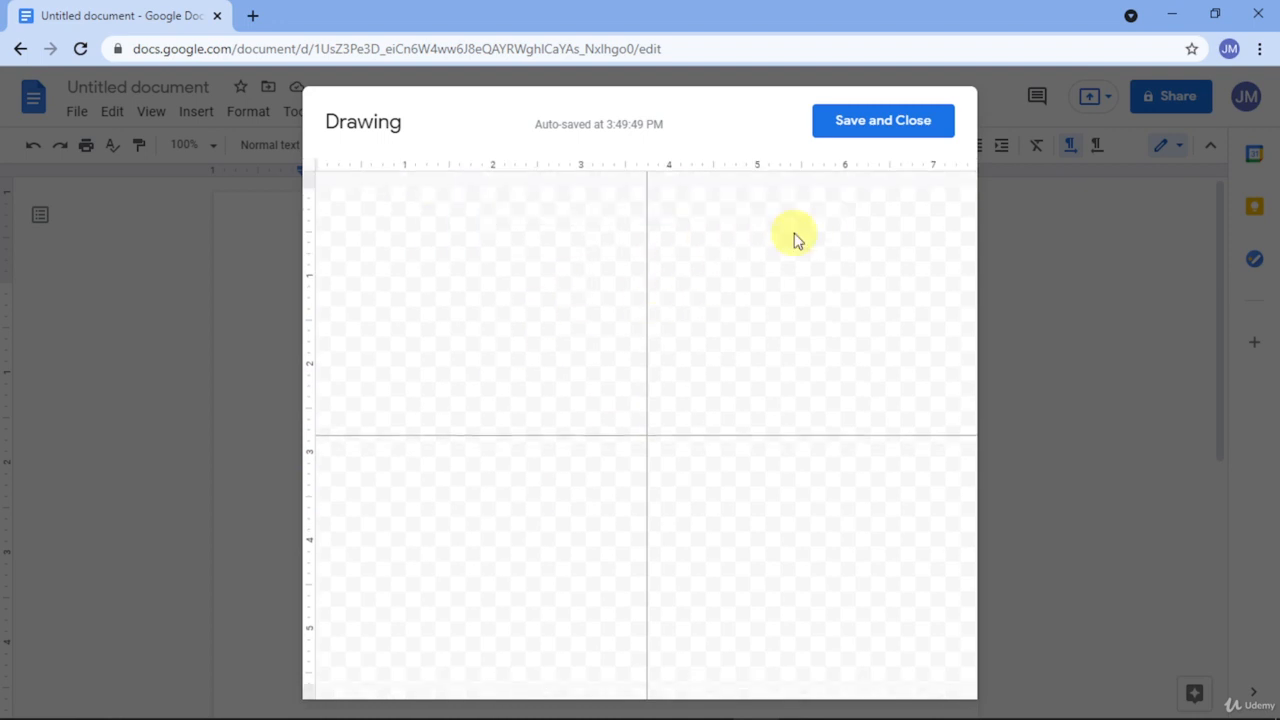
{"action": "key", "text": "Escape"}
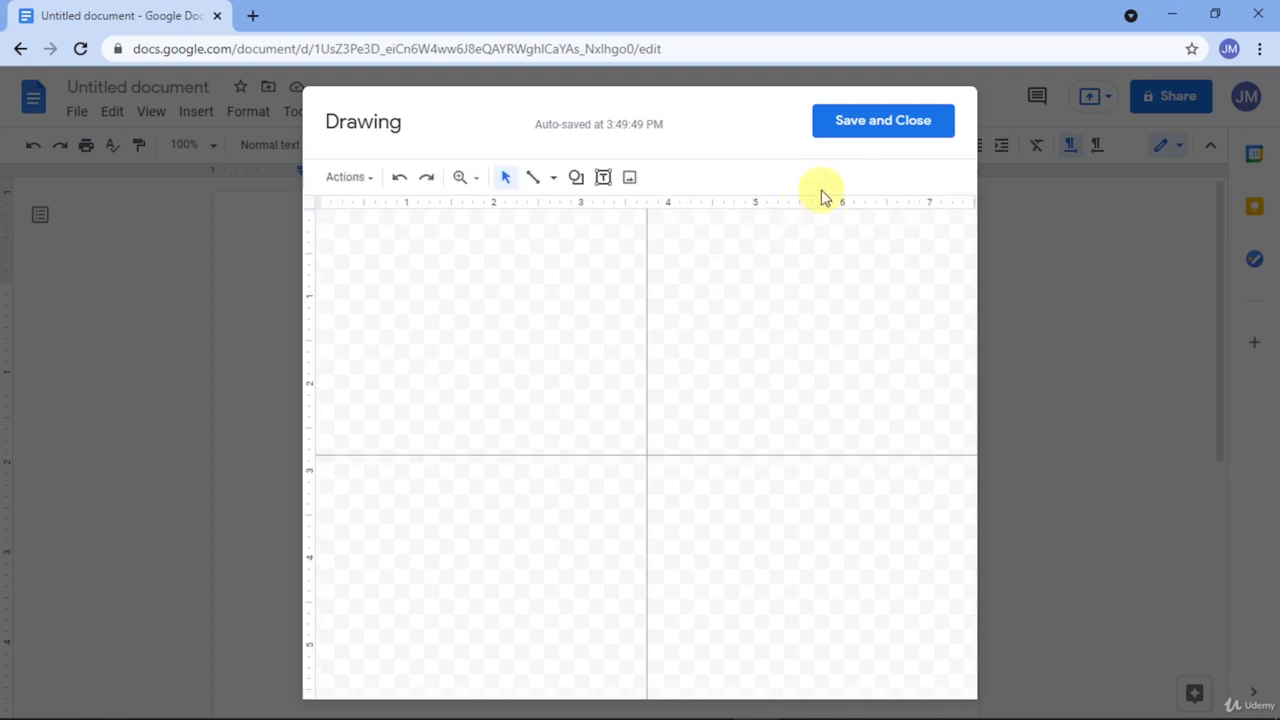
Step: Examine the available line types and the shape, arrow, callout and equation collections for the drawing
{"action": "left_click", "coordinate": [553, 179]}
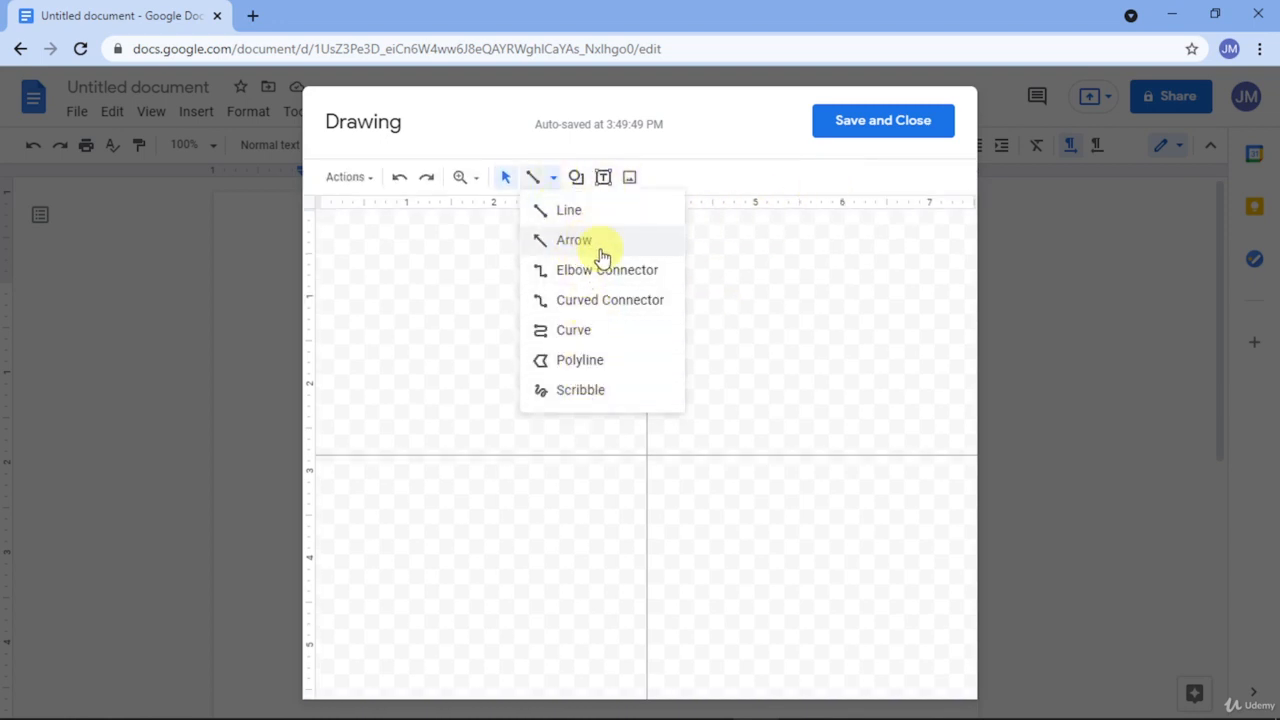
{"action": "left_click", "coordinate": [576, 177]}
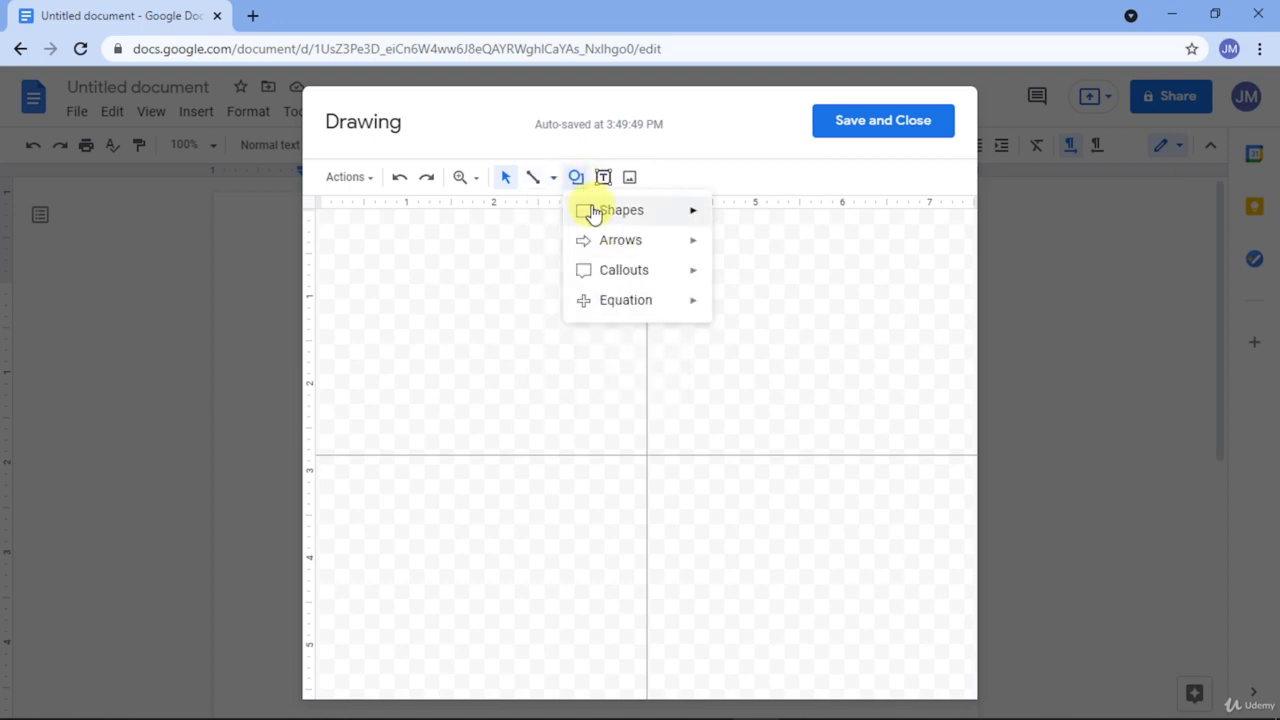
{"action": "mouse_move", "coordinate": [596, 215]}
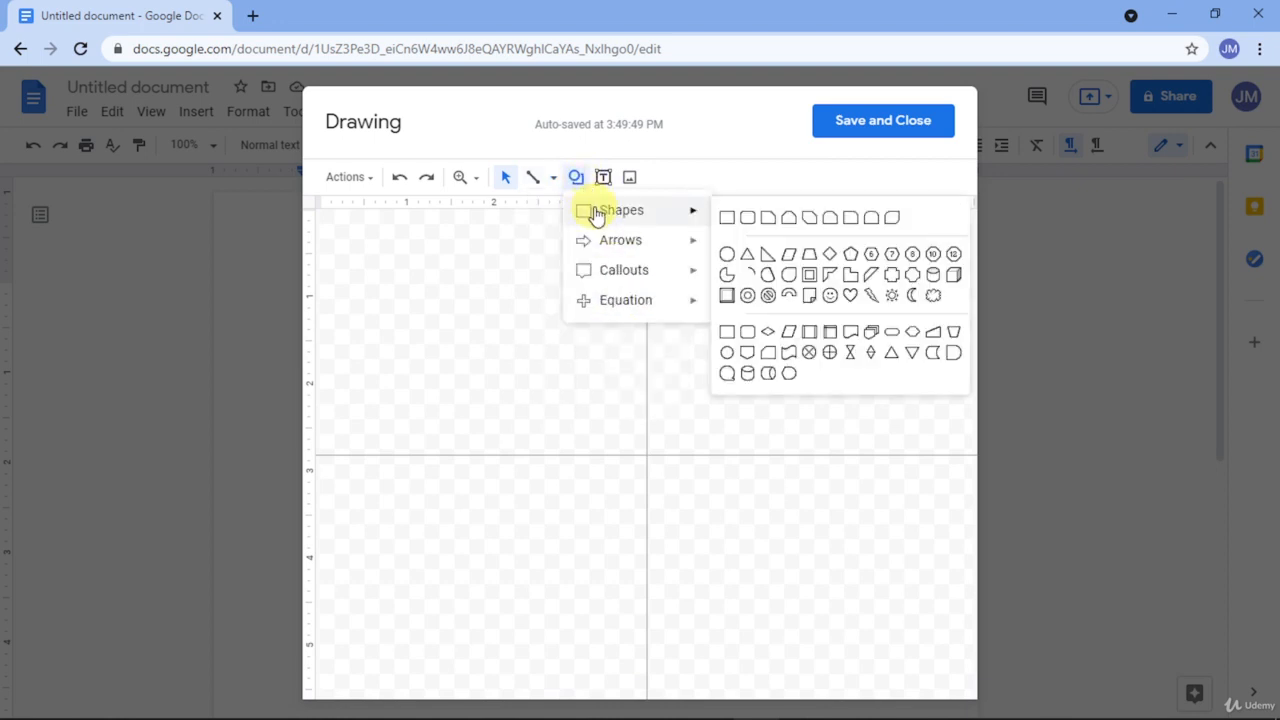
{"action": "mouse_move", "coordinate": [597, 243]}
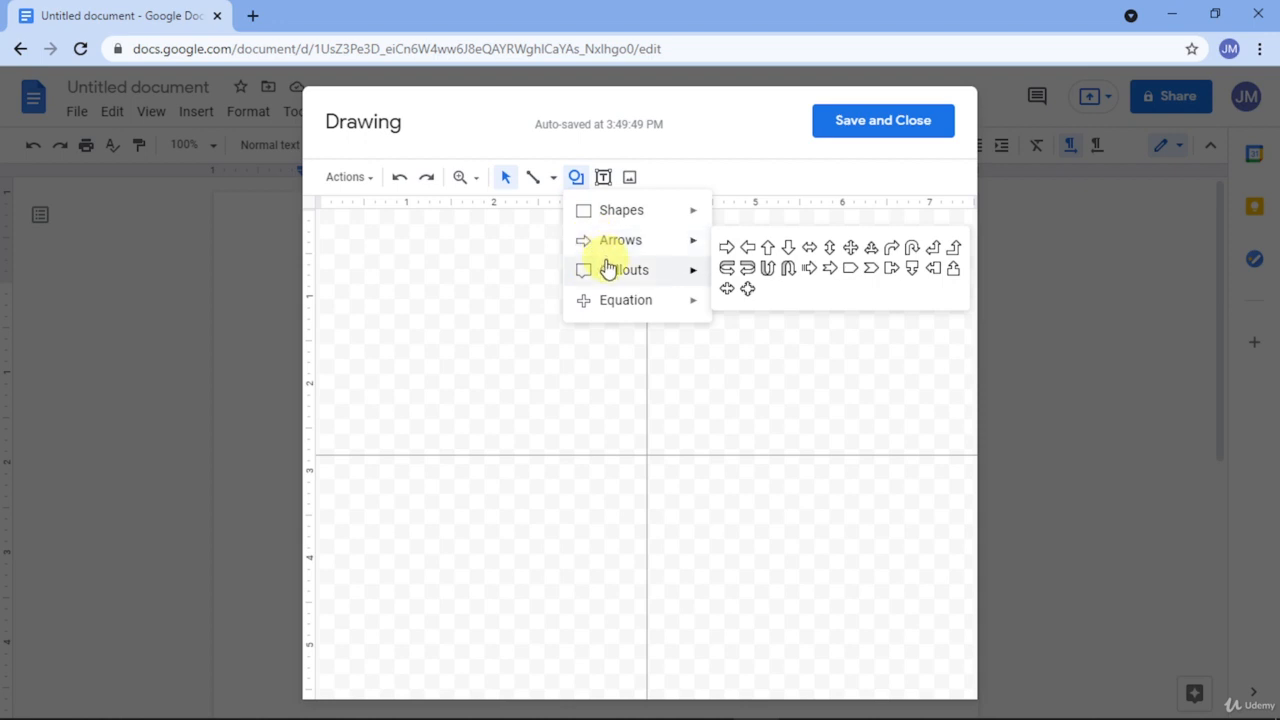
{"action": "mouse_move", "coordinate": [620, 302]}
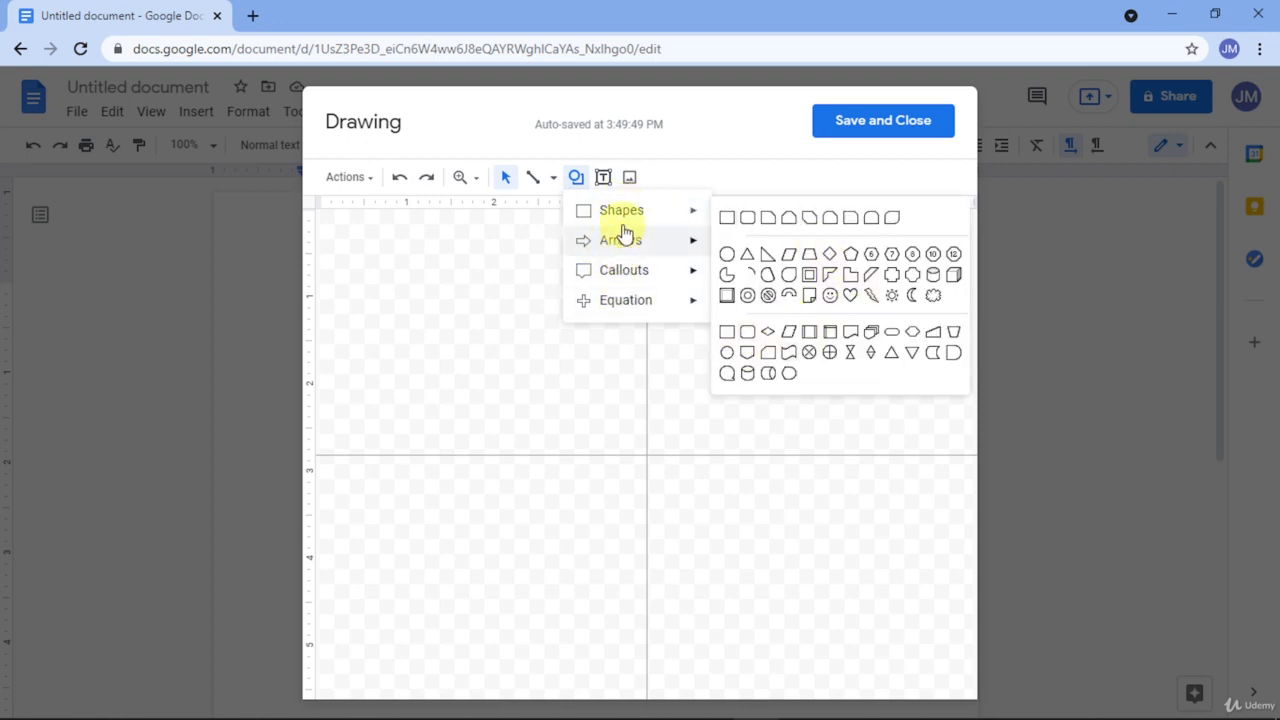
{"action": "left_click", "coordinate": [650, 176]}
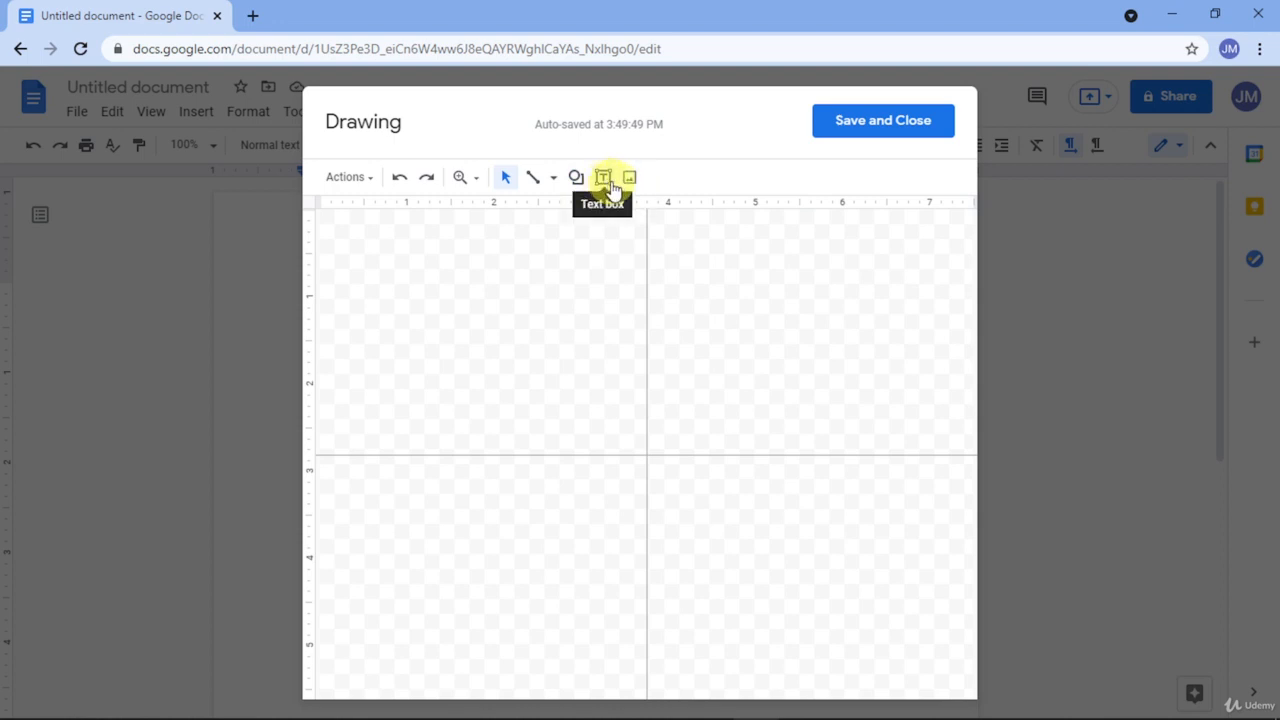
Step: Add a text box crossing the vertical guide in the upper half of the canvas and enter "Text box"
{"action": "left_click", "coordinate": [603, 177]}
{"action": "left_click_drag", "start_coordinate": [572, 313], "coordinate": [608, 356]}
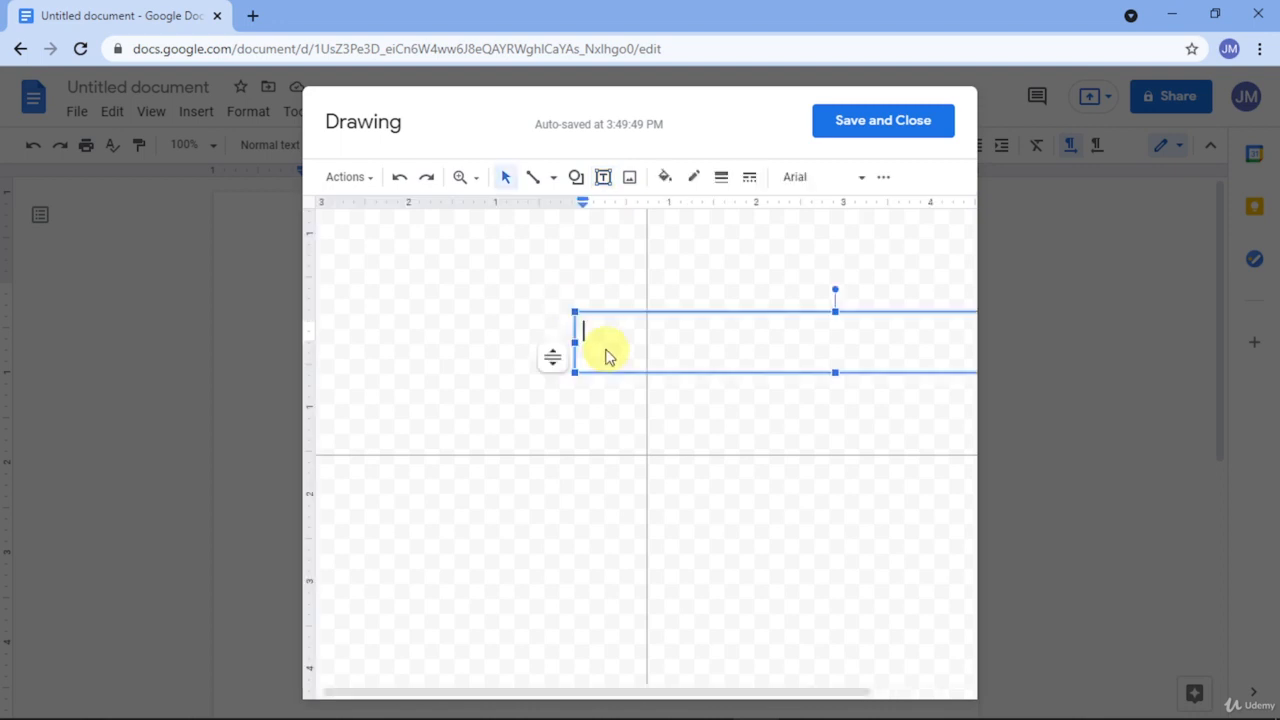
{"action": "type", "text": "B"}
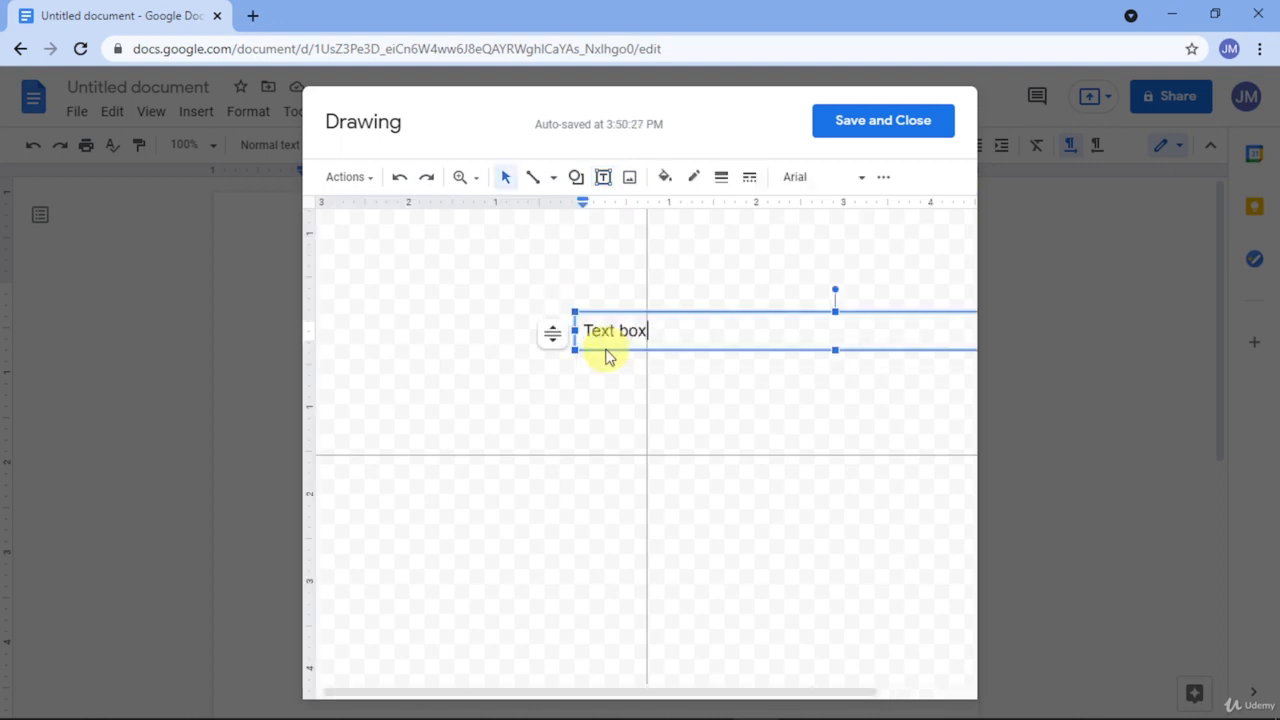
Step: Clear the text box's content and delete the box from the canvas
{"action": "key", "text": "ctrl+a"}
{"action": "key", "text": "BackSpace"}
{"action": "key", "text": "Escape"}
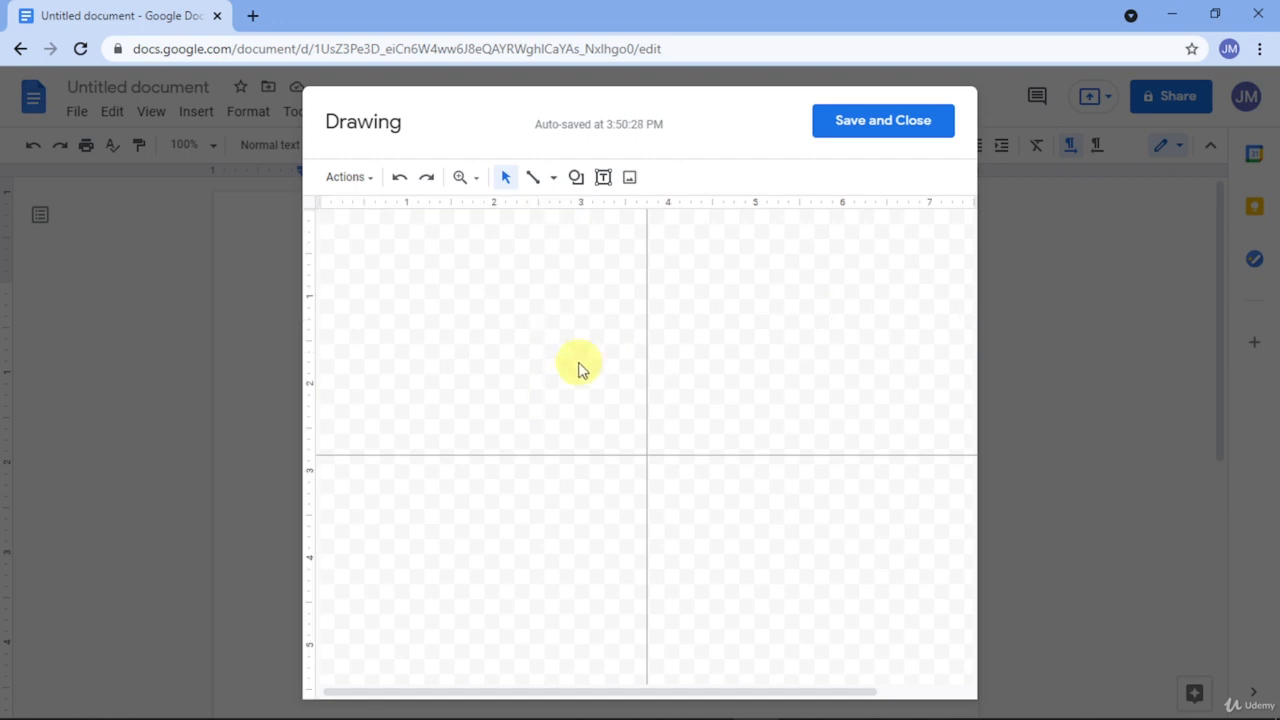
{"action": "key", "text": "Delete"}
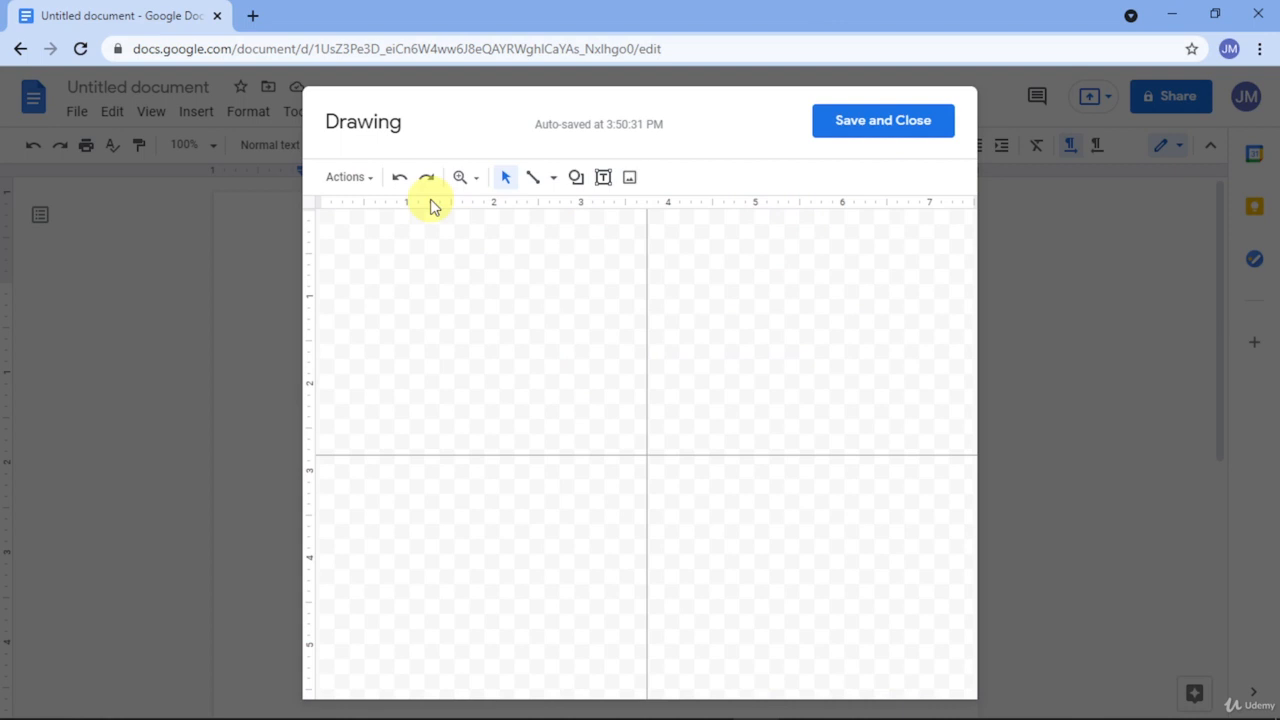
Step: Insert word art reading "Google Docs MasterClass" in the drawing and deselect it
{"action": "left_click", "coordinate": [350, 178]}
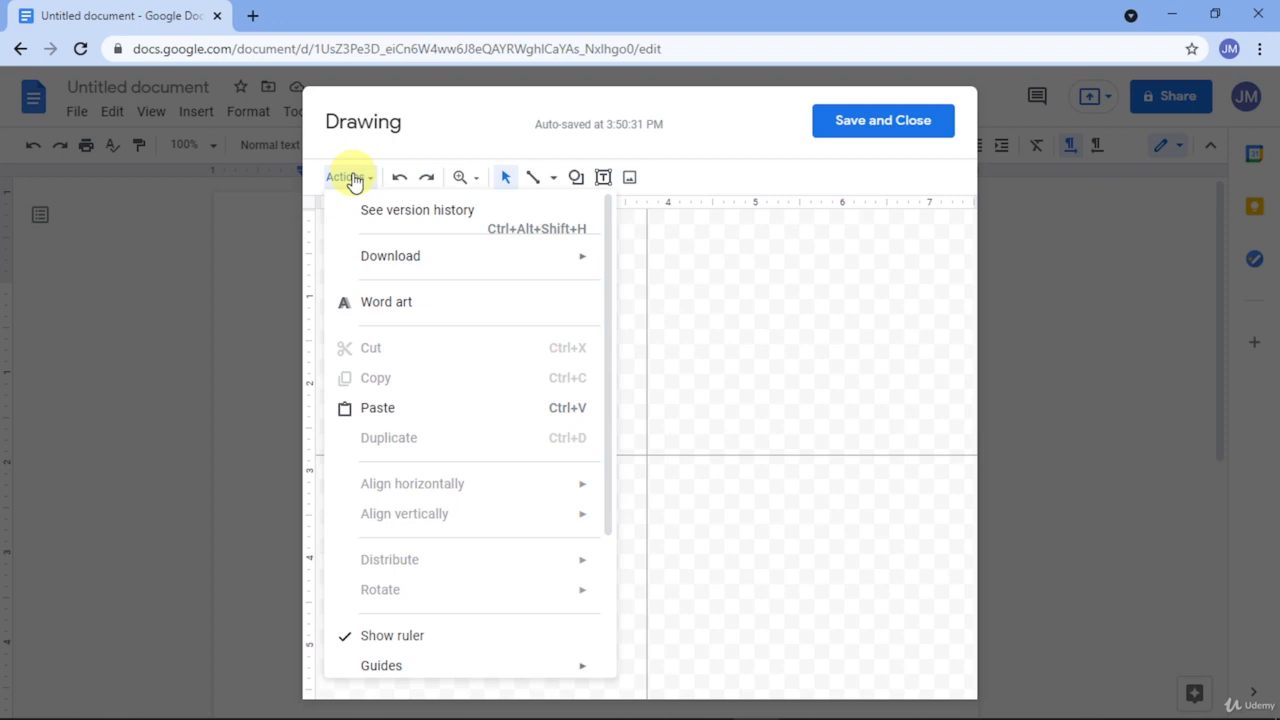
{"action": "mouse_move", "coordinate": [383, 260]}
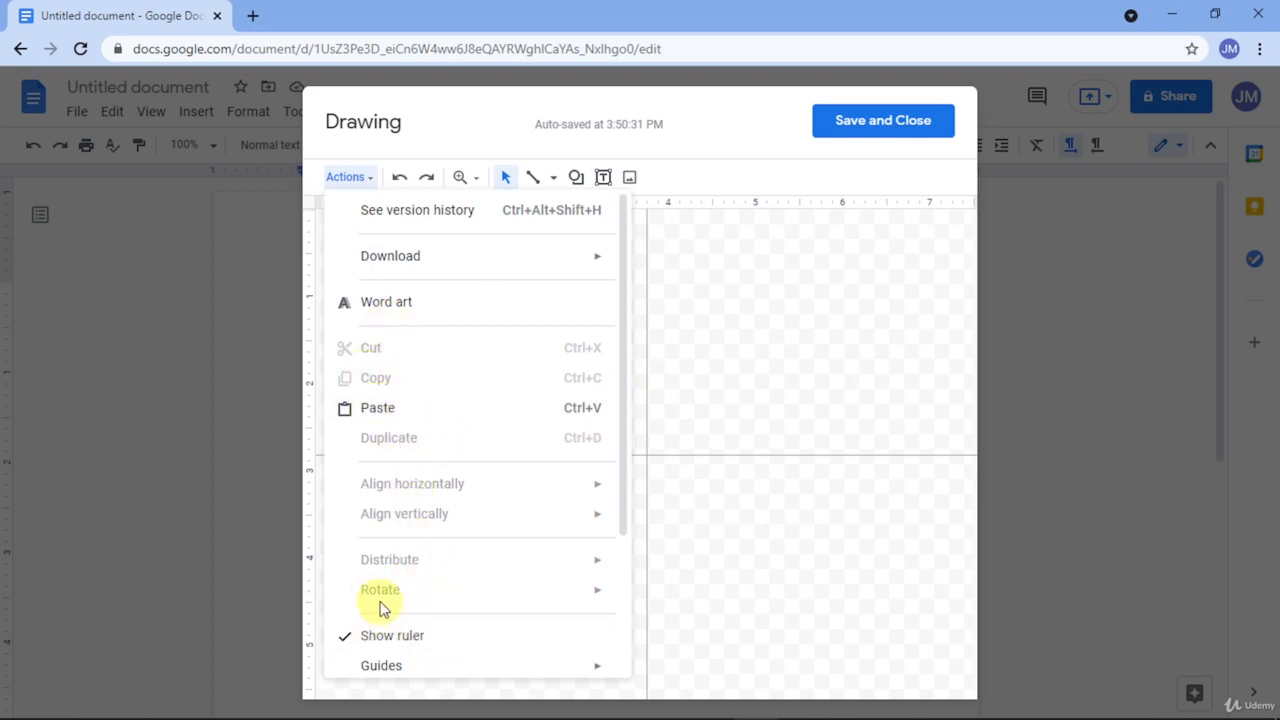
{"action": "scroll", "coordinate": [395, 575], "scroll_direction": "down", "scroll_amount": 2}
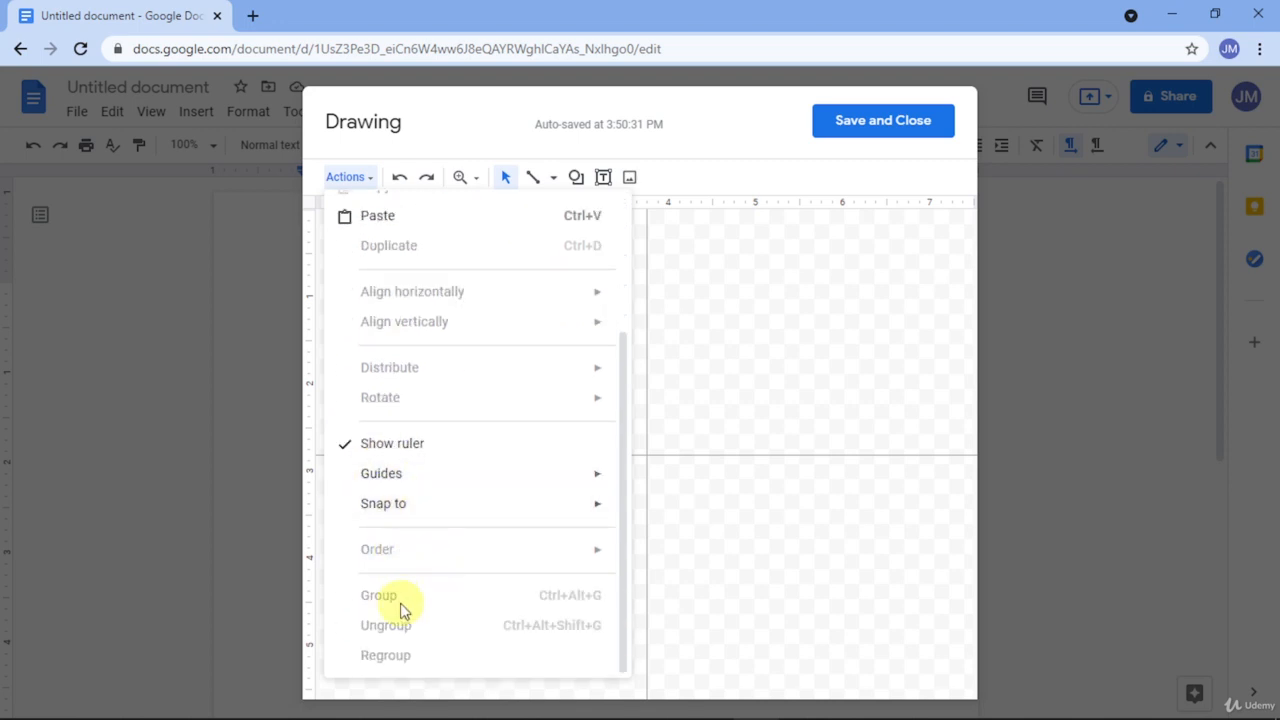
{"action": "scroll", "coordinate": [420, 605], "scroll_direction": "up", "scroll_amount": 2}
{"action": "scroll", "coordinate": [420, 565], "scroll_direction": "up", "scroll_amount": 1}
{"action": "scroll", "coordinate": [395, 430], "scroll_direction": "down", "scroll_amount": 2}
{"action": "scroll", "coordinate": [385, 320], "scroll_direction": "up", "scroll_amount": 2}
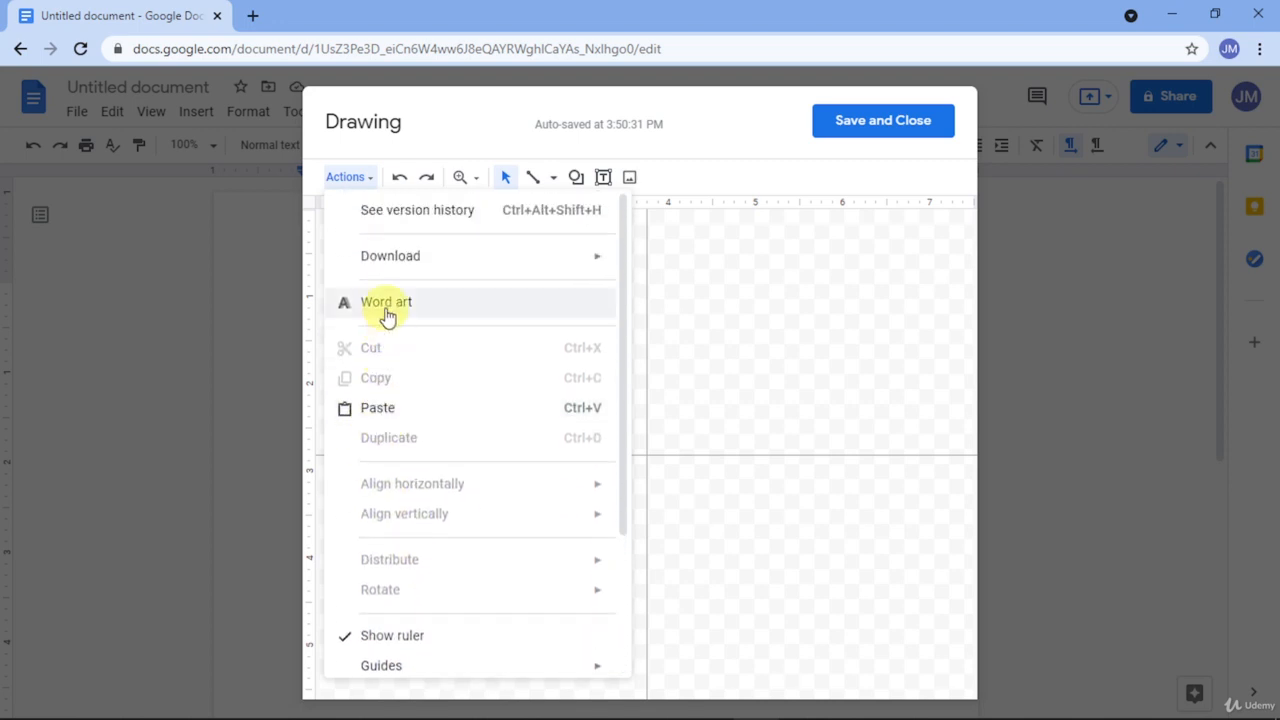
{"action": "left_click", "coordinate": [388, 305]}
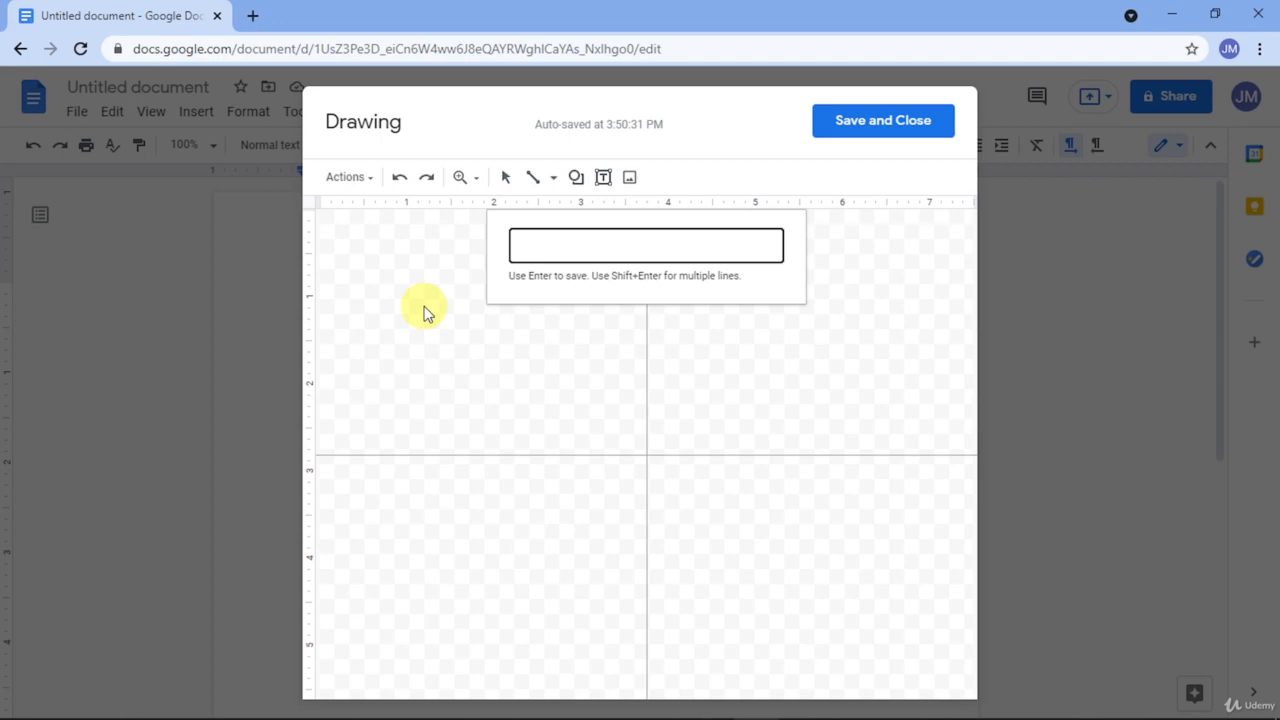
{"action": "type", "text": "M"}
{"action": "key", "text": "BackSpace"}
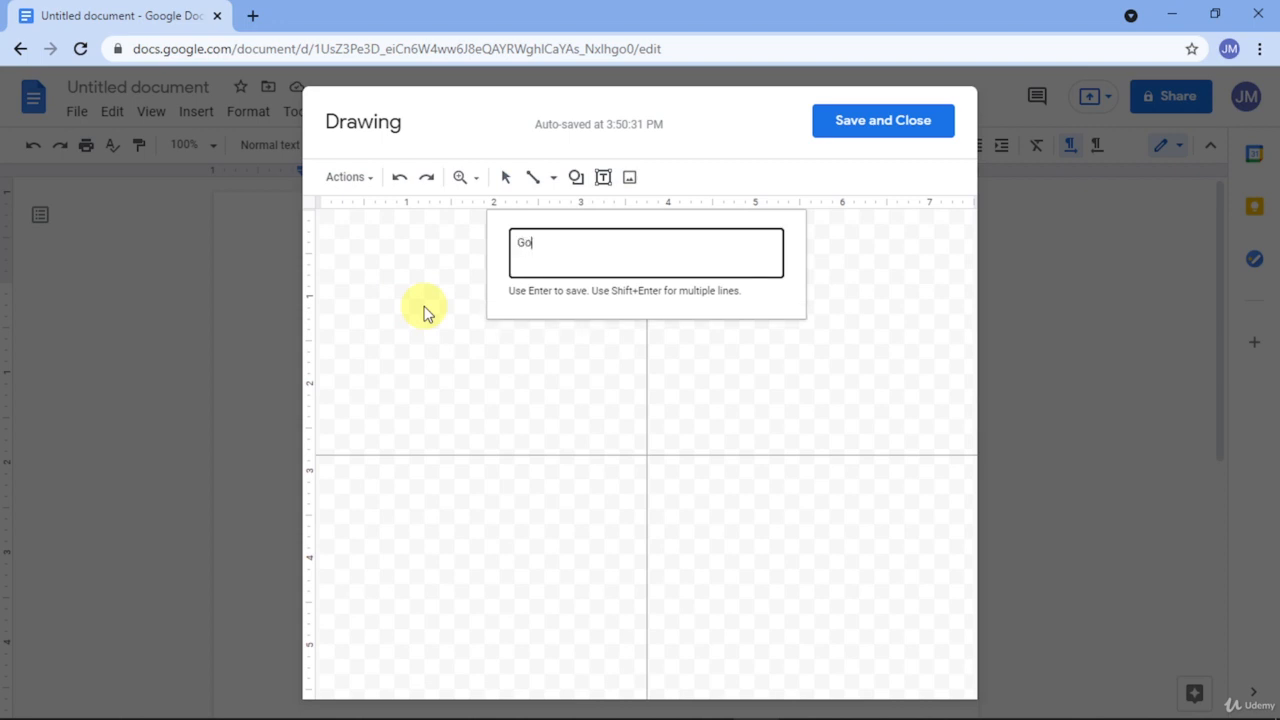
{"action": "type", "text": "Google Docs MasterClass"}
{"action": "key", "text": "Return"}
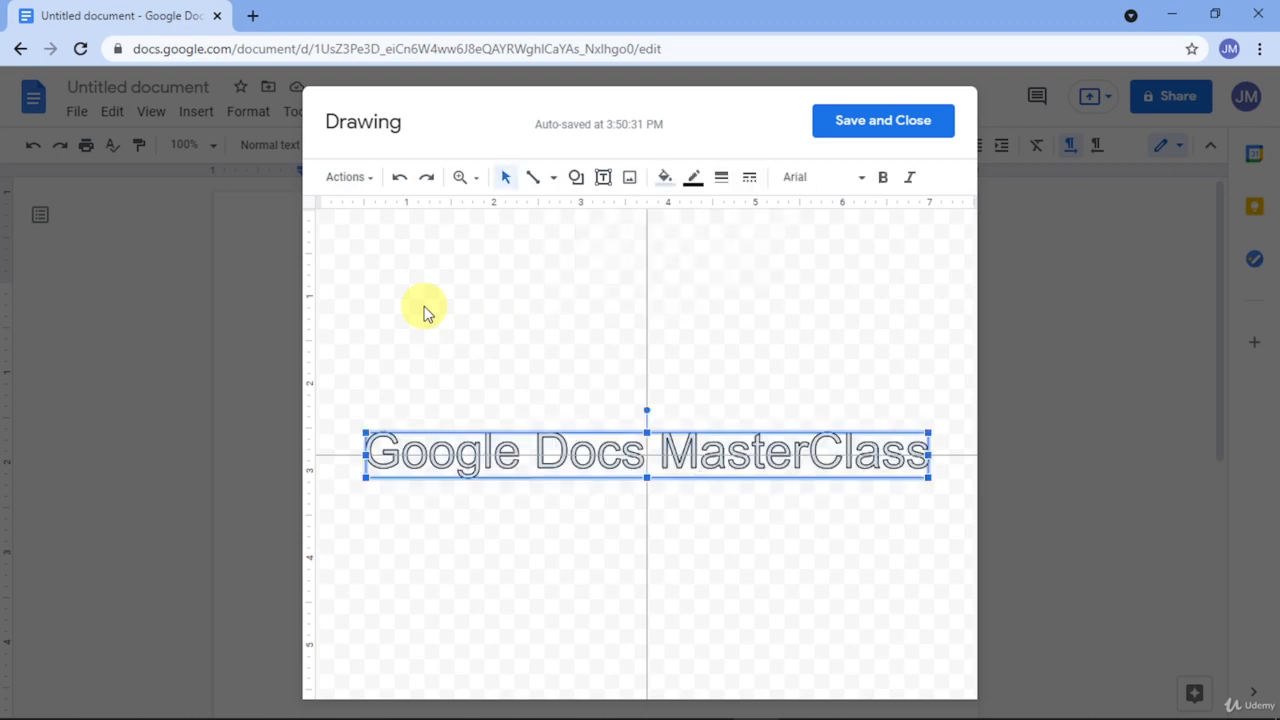
{"action": "left_click", "coordinate": [592, 535]}
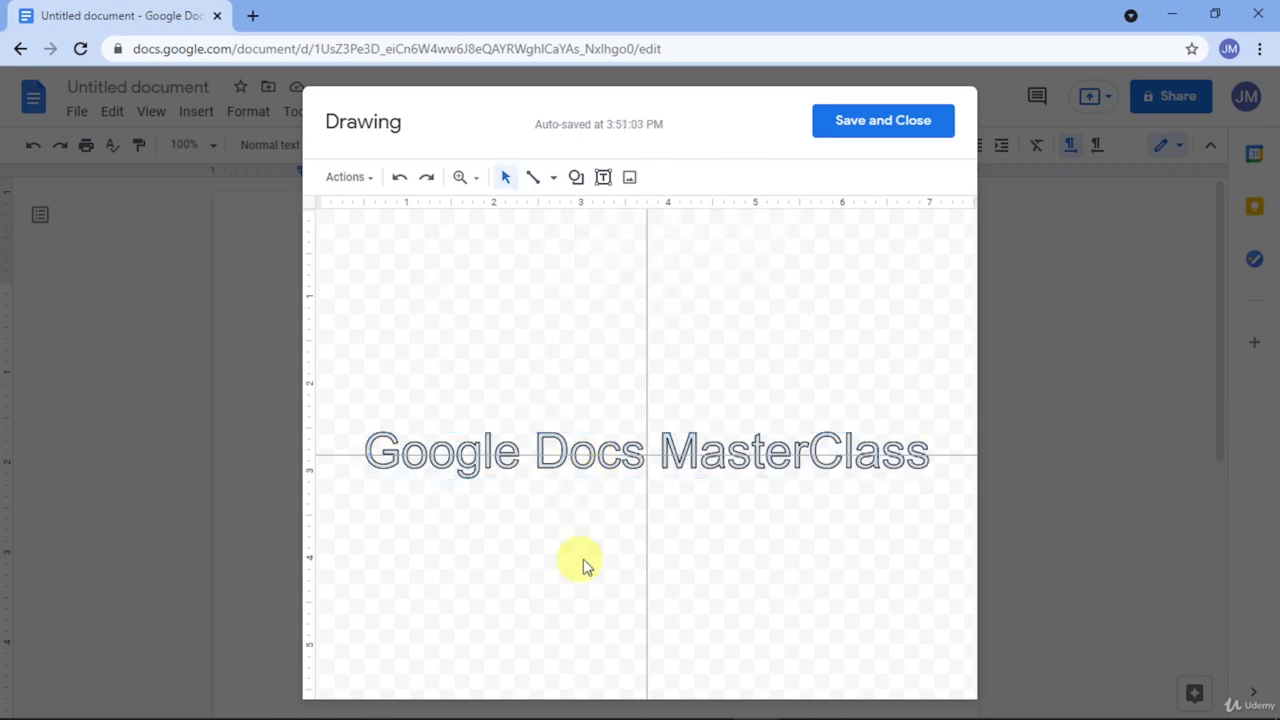
Step: Duplicate the word art directly below the original and change the copy's text to "Master Google Docs"
{"action": "left_click", "coordinate": [554, 478]}
{"action": "left_click_drag", "start_coordinate": [537, 470], "coordinate": [537, 499]}
{"action": "double_click", "coordinate": [537, 505]}
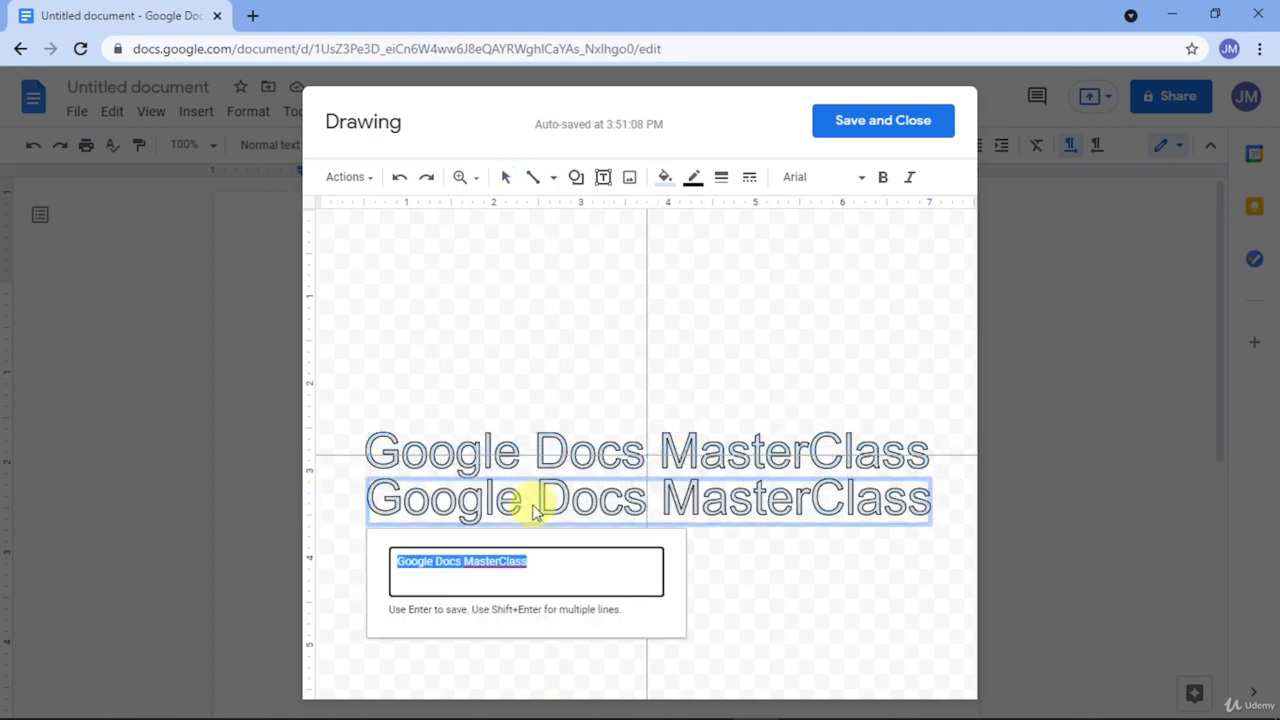
{"action": "type", "text": "Master G"}
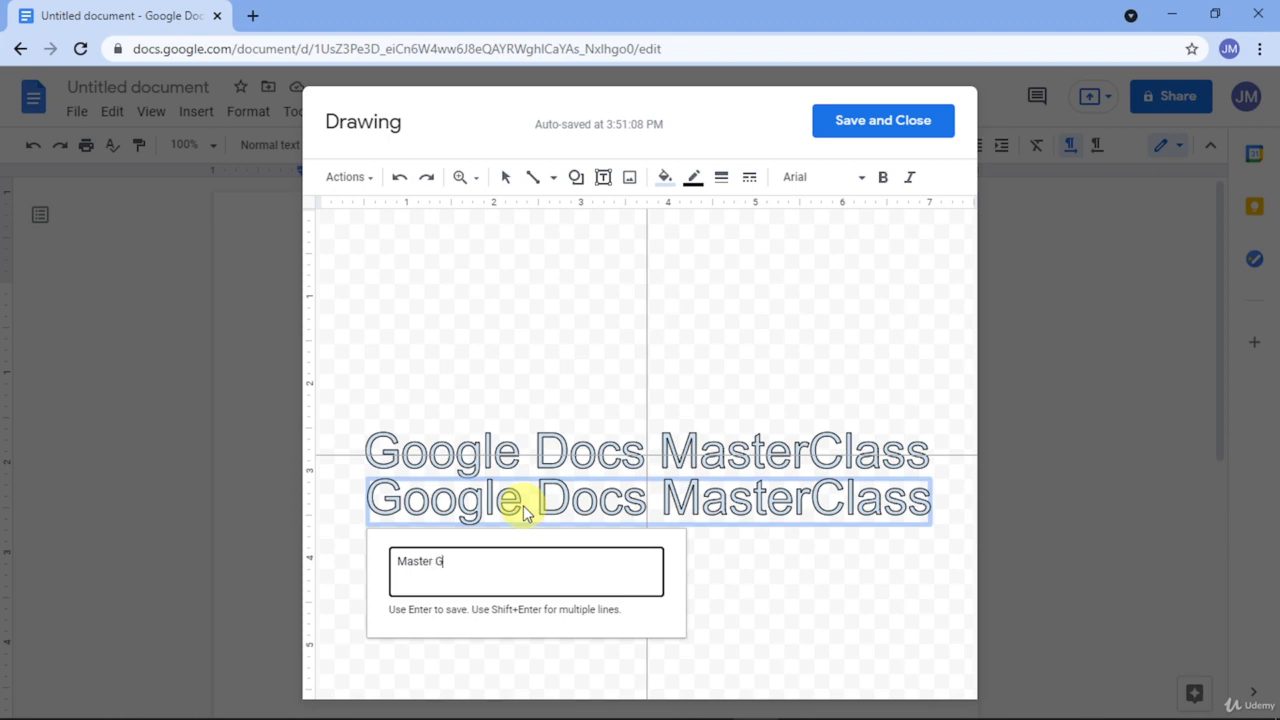
{"action": "type", "text": "oogle Docs"}
{"action": "key", "text": "Return"}
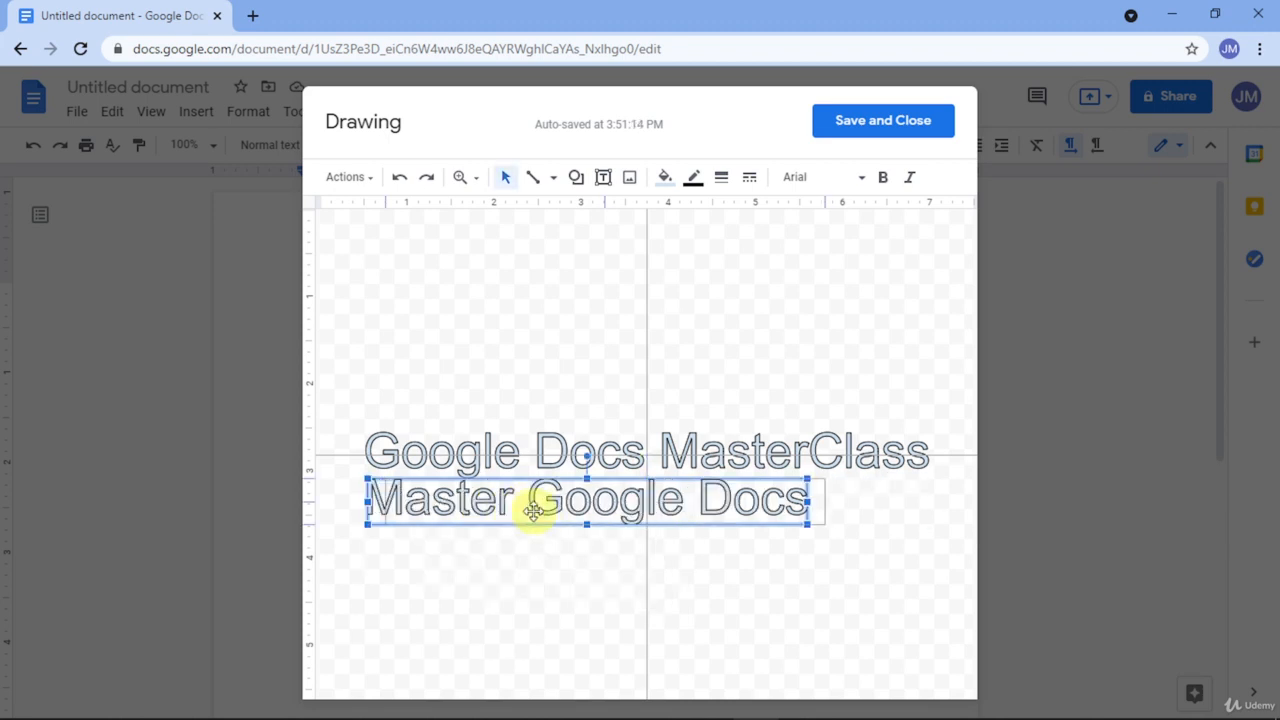
Step: Move the "Master Google Docs" word art roughly to the centre beneath the title and shrink it to about 4.2 inches wide
{"action": "left_click_drag", "start_coordinate": [531, 508], "coordinate": [586, 500]}
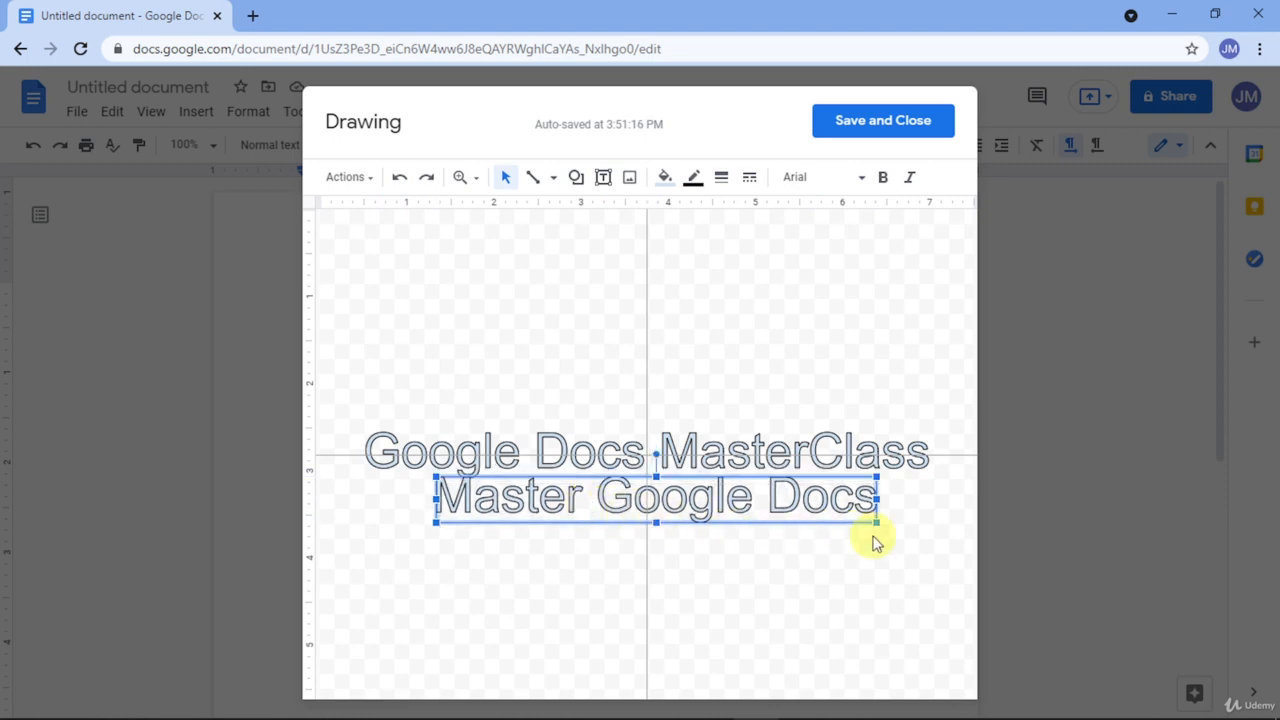
{"action": "left_click_drag", "start_coordinate": [877, 530], "coordinate": [705, 486]}
{"action": "key", "text": "ctrl+z"}
{"action": "left_click_drag", "start_coordinate": [862, 516], "coordinate": [777, 522]}
{"action": "left_click", "coordinate": [782, 576]}
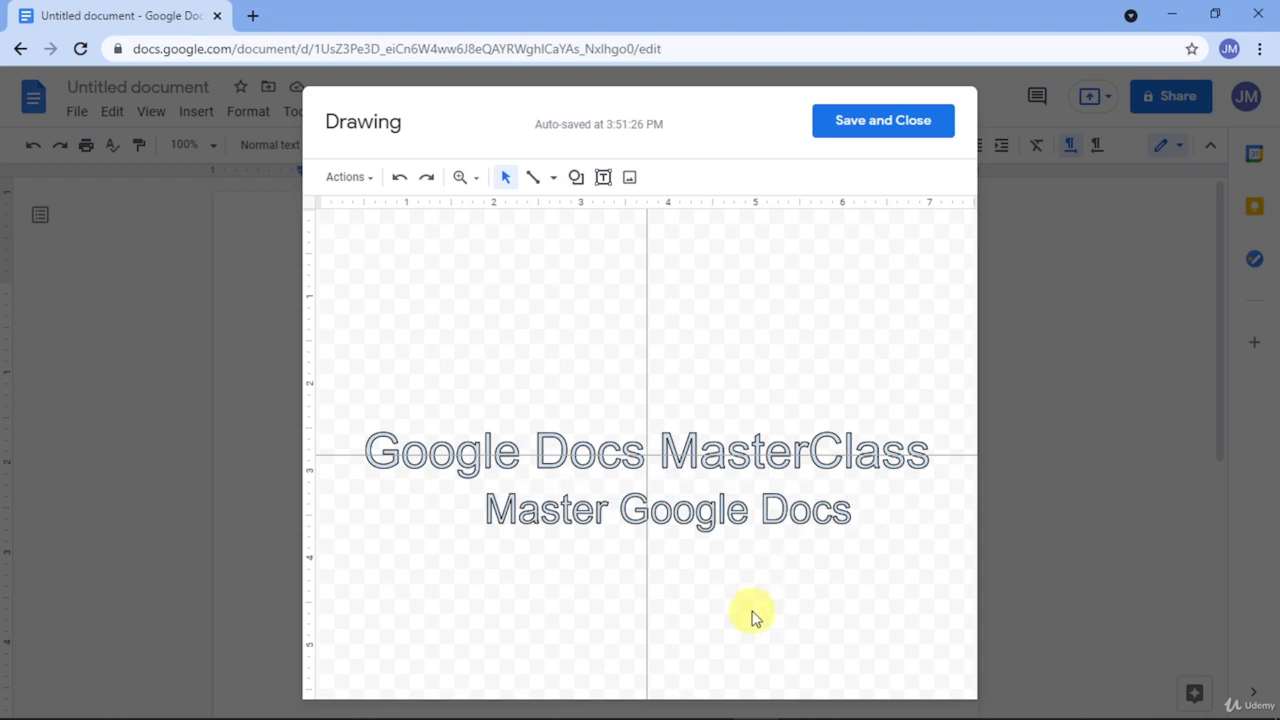
Step: Select both word art objects and examine their horizontal alignment, vertical alignment and rotation options
{"action": "left_click", "coordinate": [620, 460]}
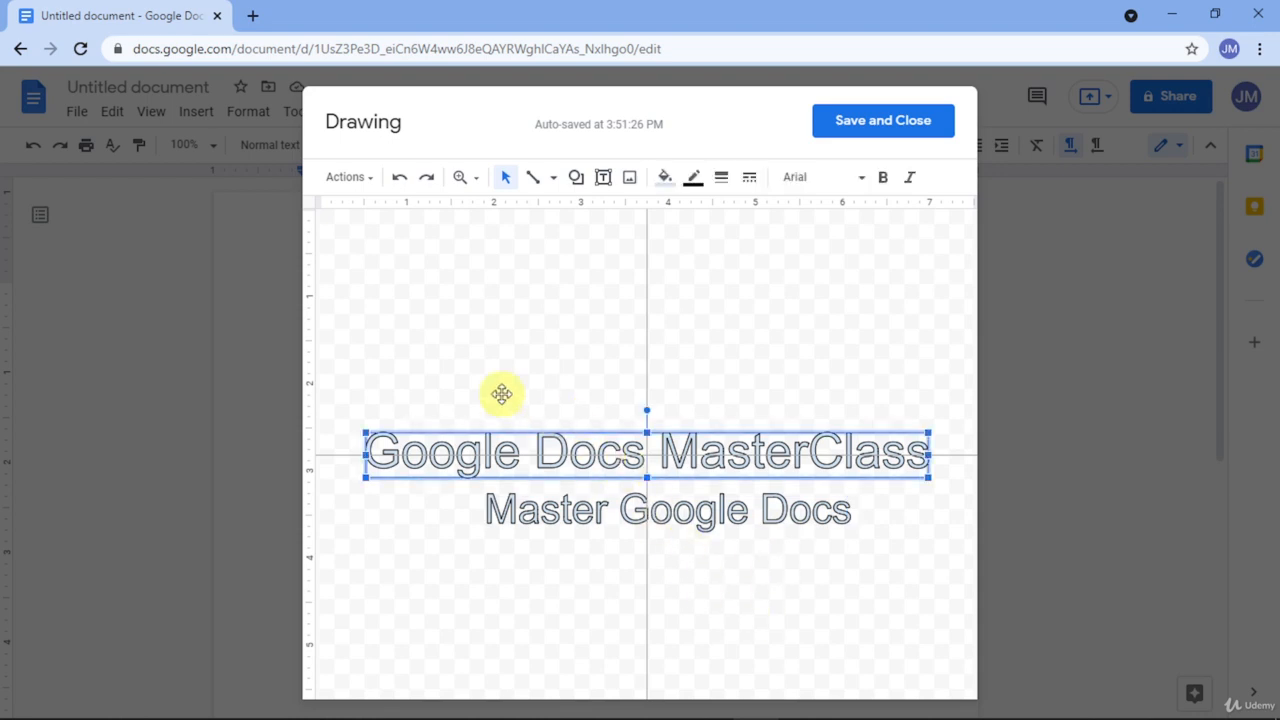
{"action": "left_click", "coordinate": [350, 178]}
{"action": "mouse_move", "coordinate": [346, 259]}
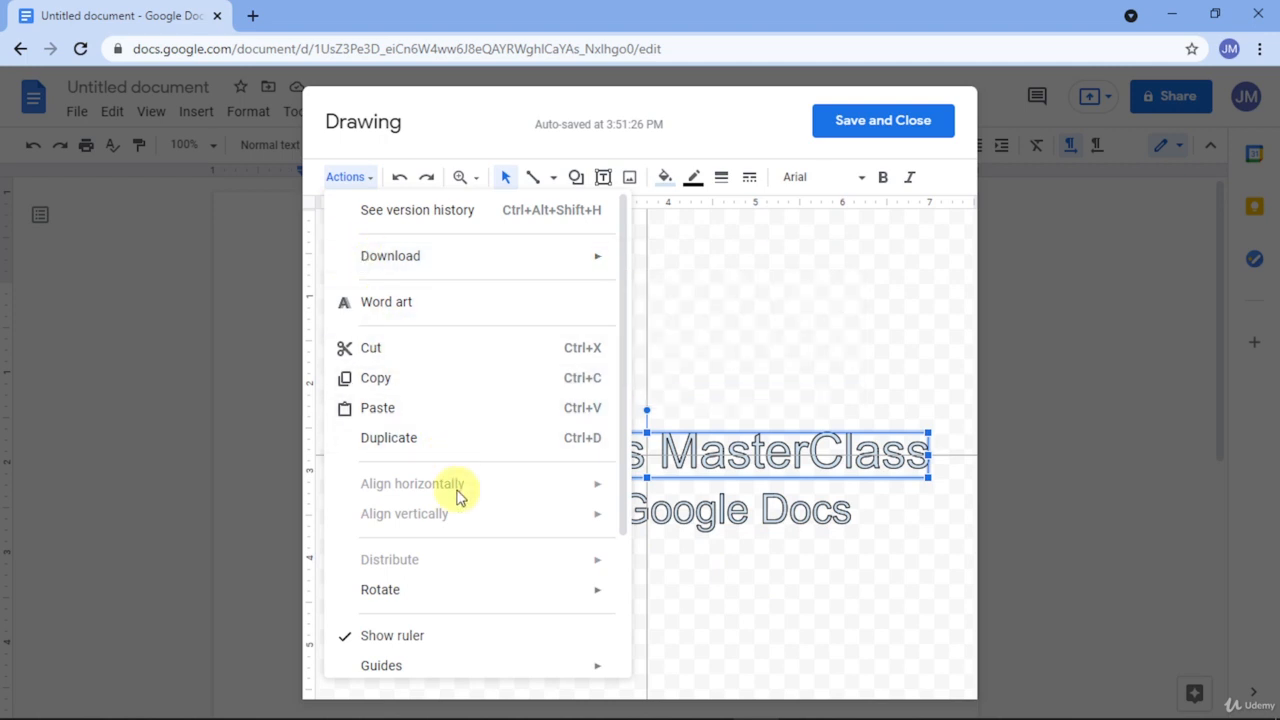
{"action": "left_click", "coordinate": [732, 504], "text": "shift"}
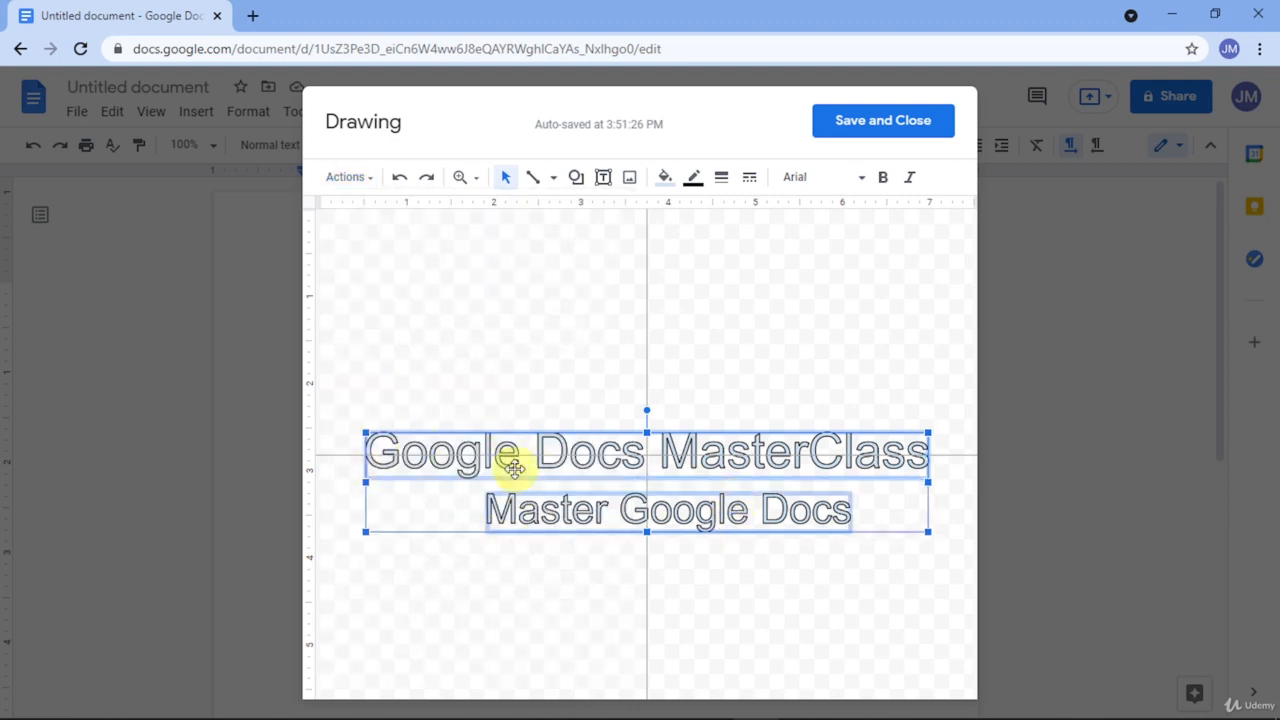
{"action": "left_click", "coordinate": [338, 180]}
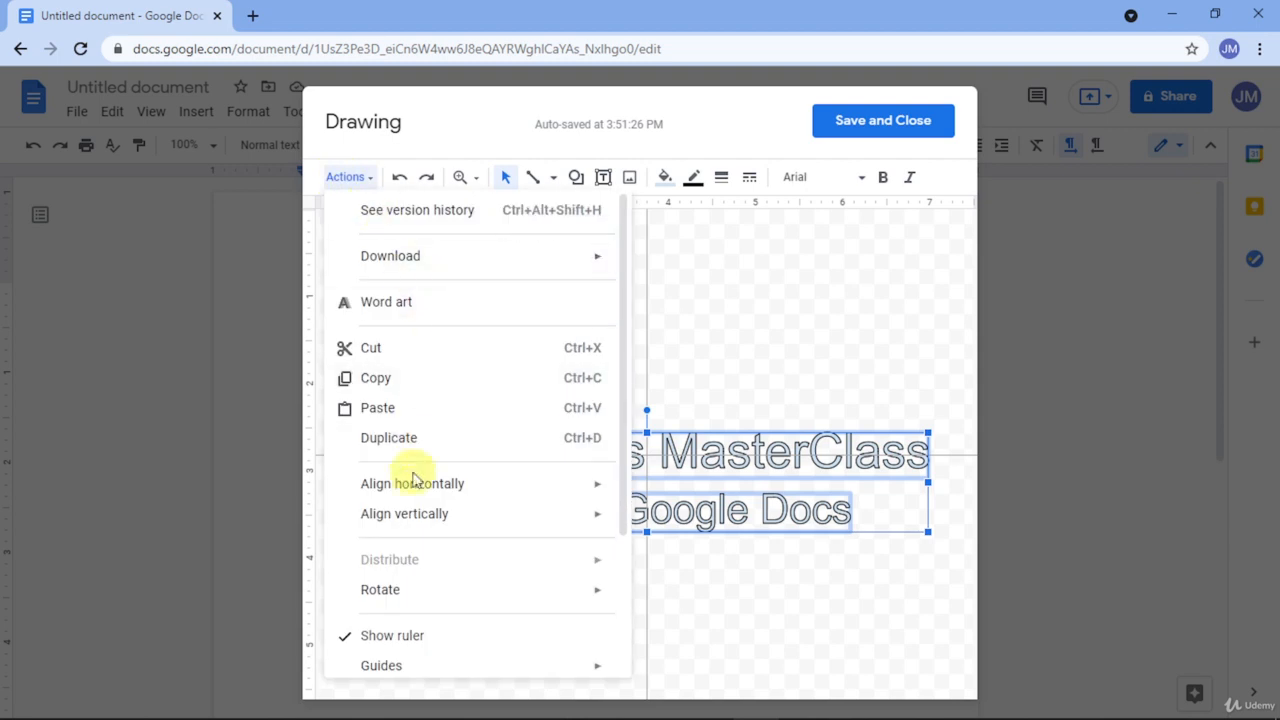
{"action": "mouse_move", "coordinate": [414, 484]}
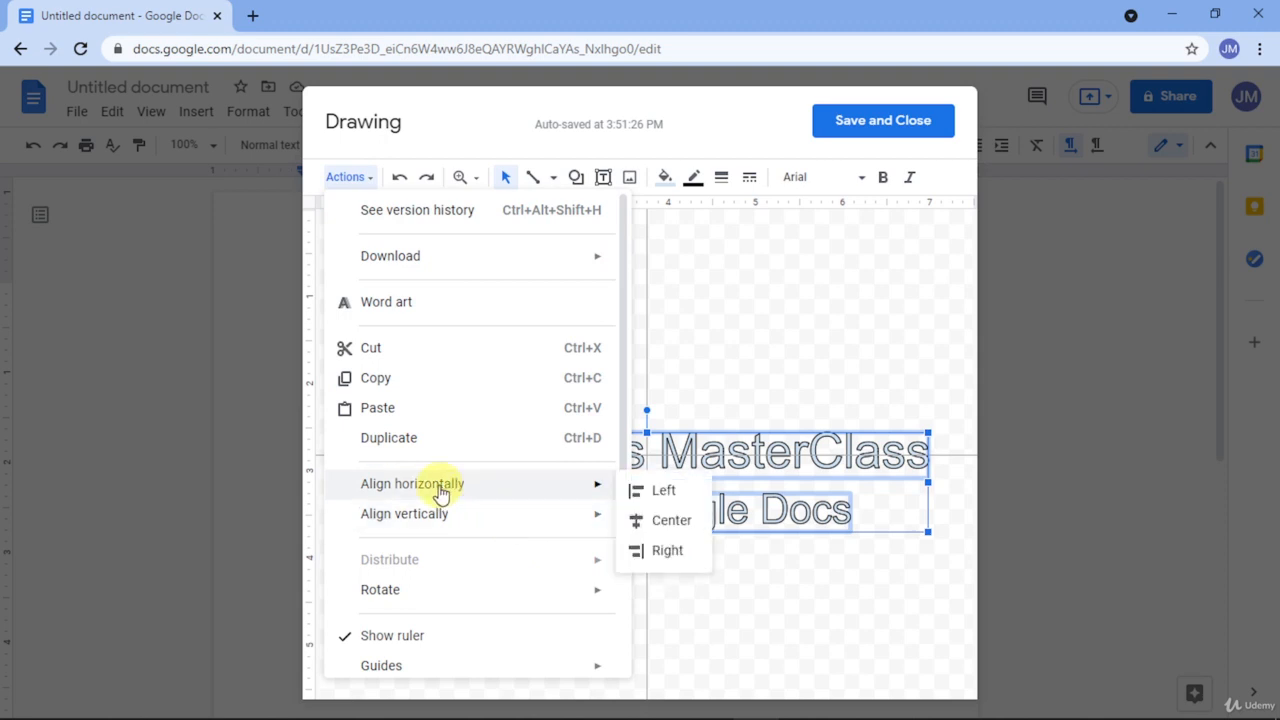
{"action": "mouse_move", "coordinate": [462, 521]}
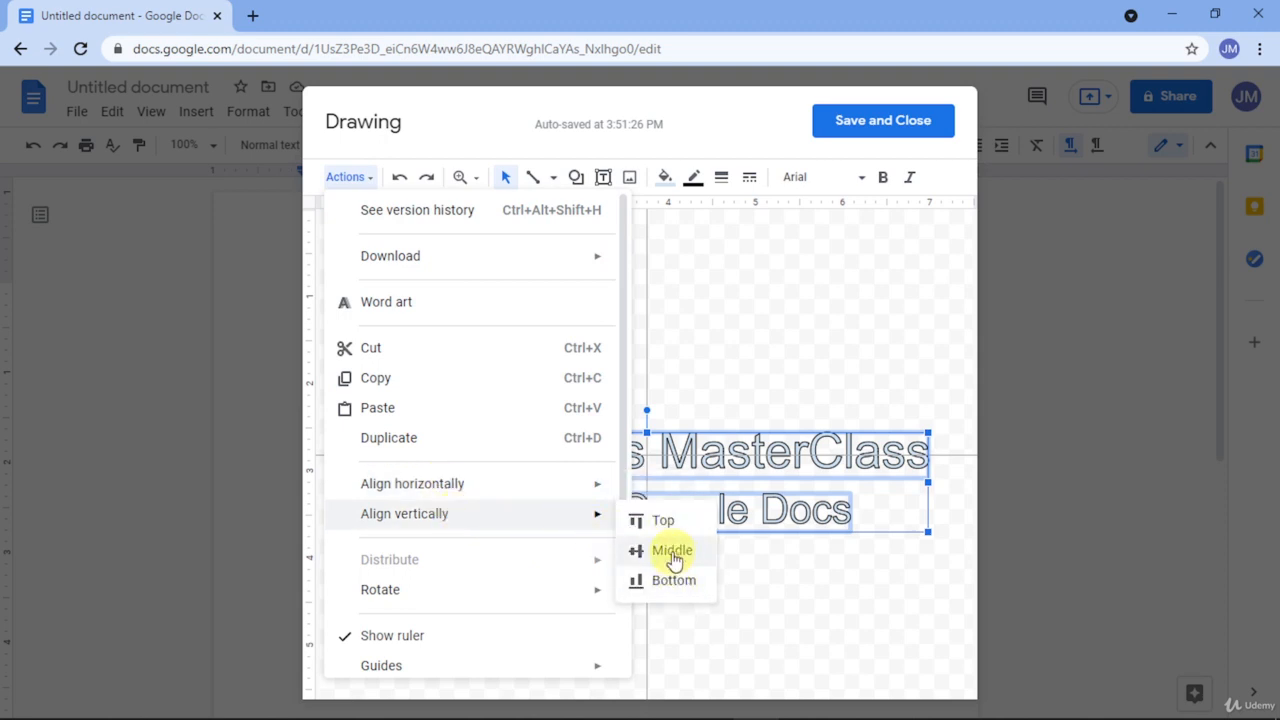
{"action": "mouse_move", "coordinate": [513, 586]}
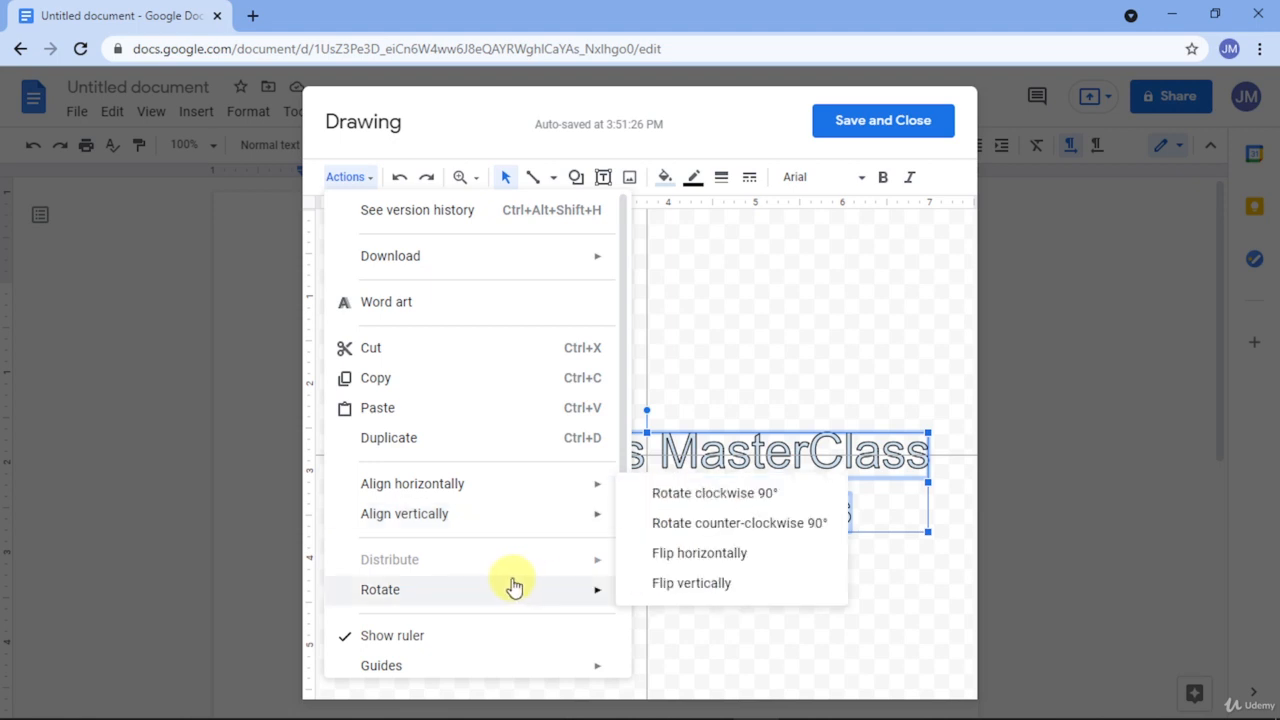
{"action": "left_click", "coordinate": [690, 558]}
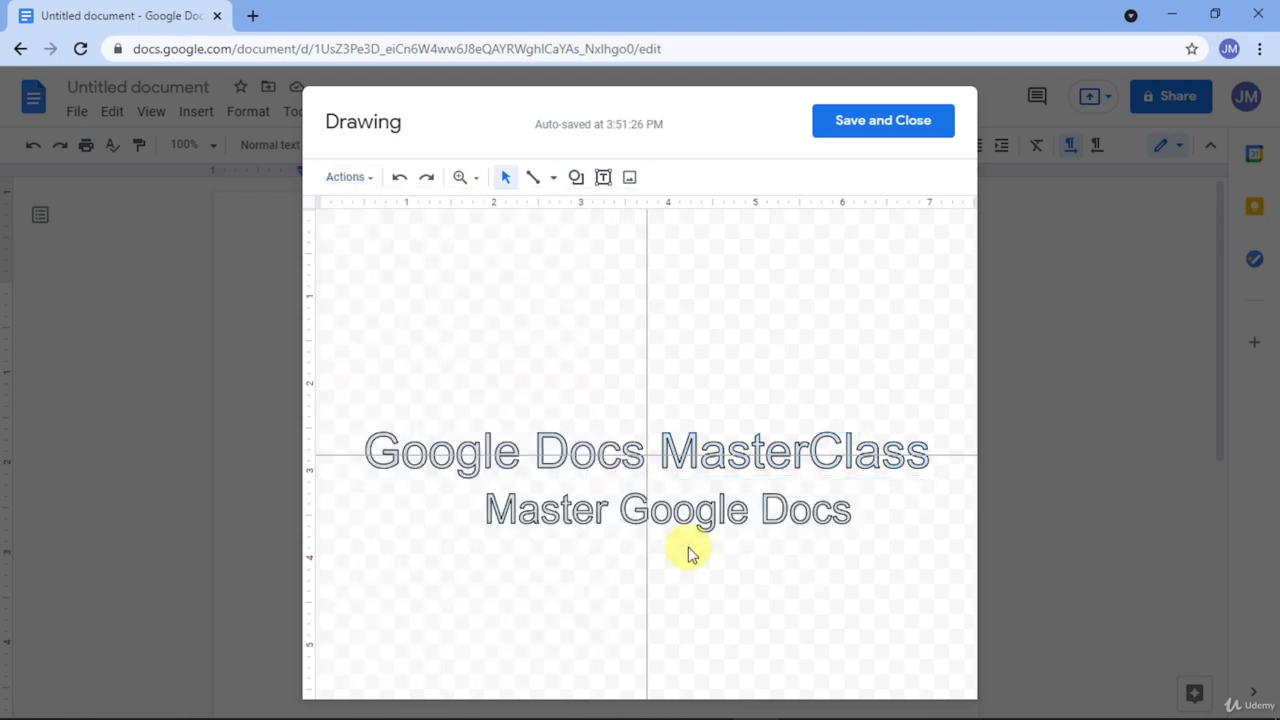
Step: Select the "Master Google Docs" word art and examine its stacking order options, and deselect it
{"action": "left_click", "coordinate": [677, 525]}
{"action": "left_click", "coordinate": [338, 180]}
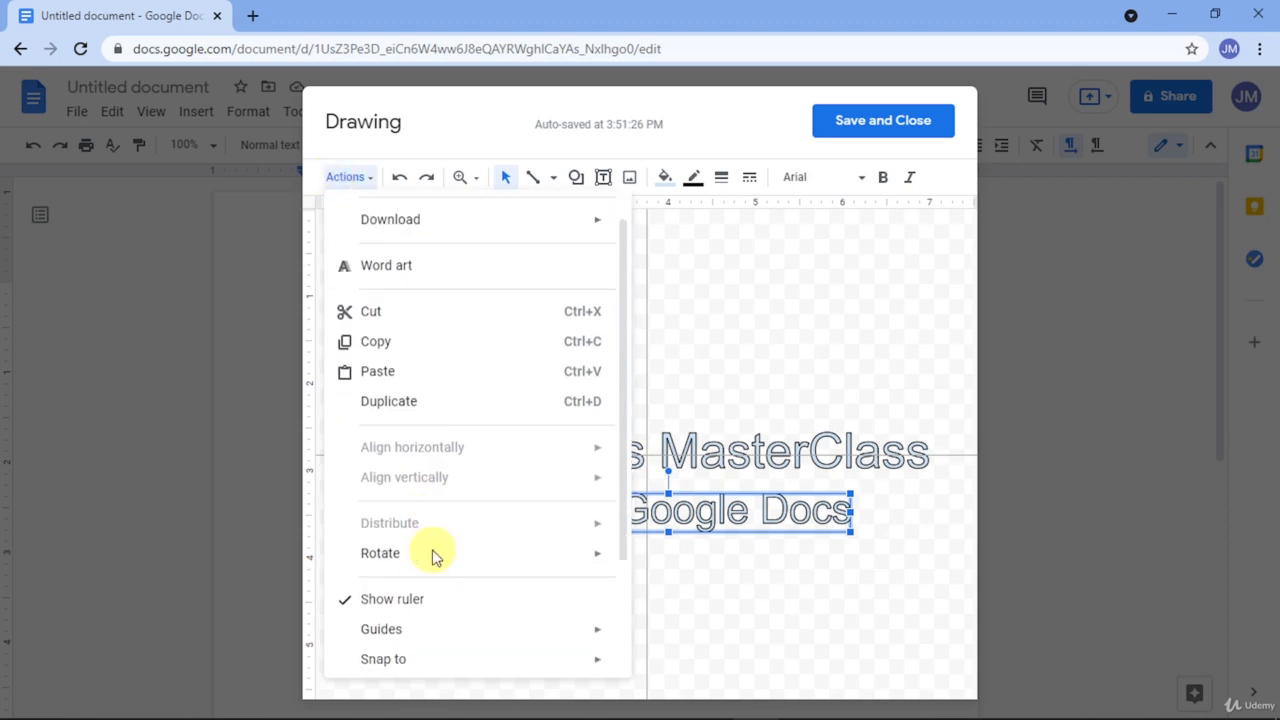
{"action": "scroll", "coordinate": [434, 520], "scroll_direction": "down", "scroll_amount": 2}
{"action": "mouse_move", "coordinate": [432, 400]}
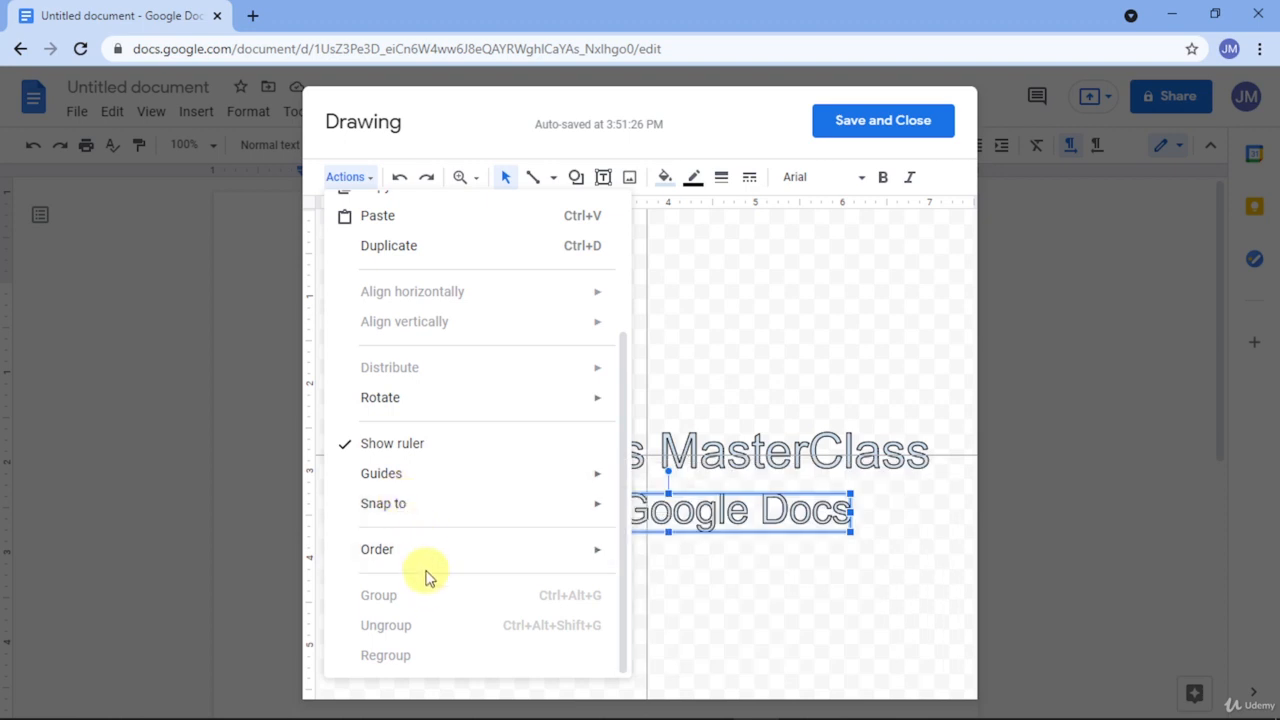
{"action": "mouse_move", "coordinate": [424, 559]}
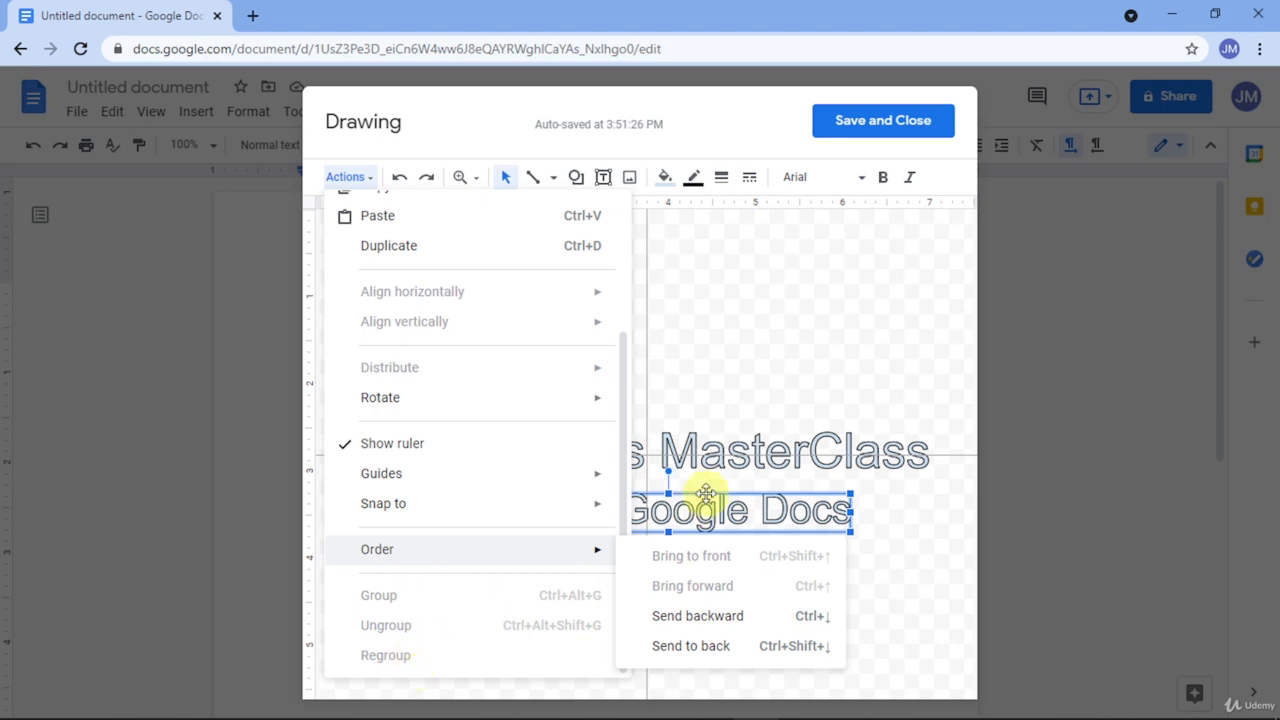
{"action": "left_click", "coordinate": [788, 375]}
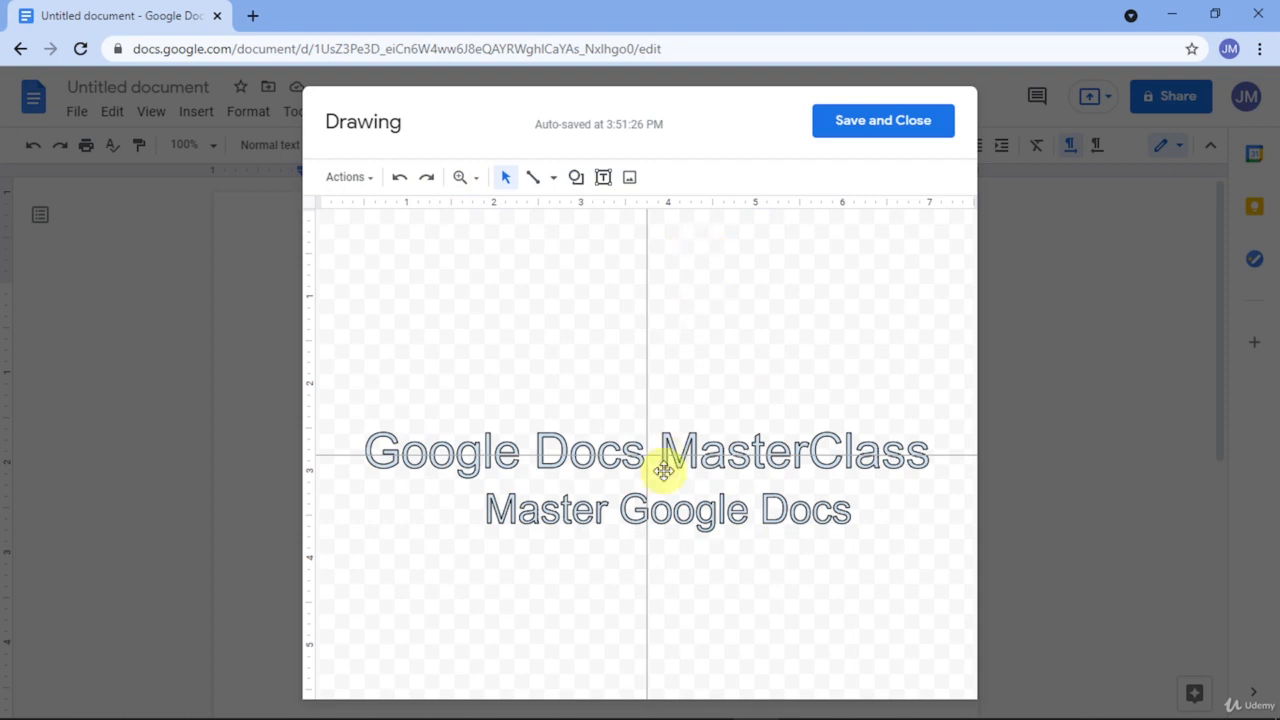
Step: Save and close the drawing so it is placed in the document, and reopen the inserted drawing for editing
{"action": "left_click", "coordinate": [834, 120]}
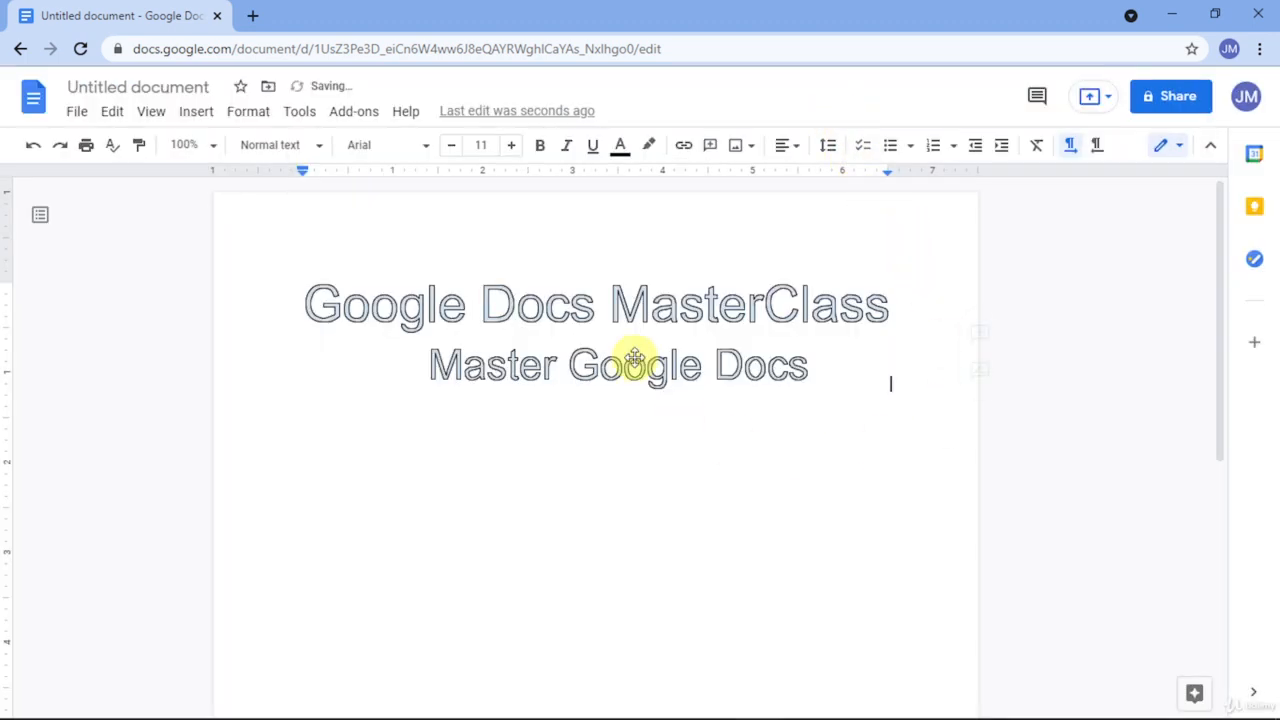
{"action": "left_click", "coordinate": [624, 348]}
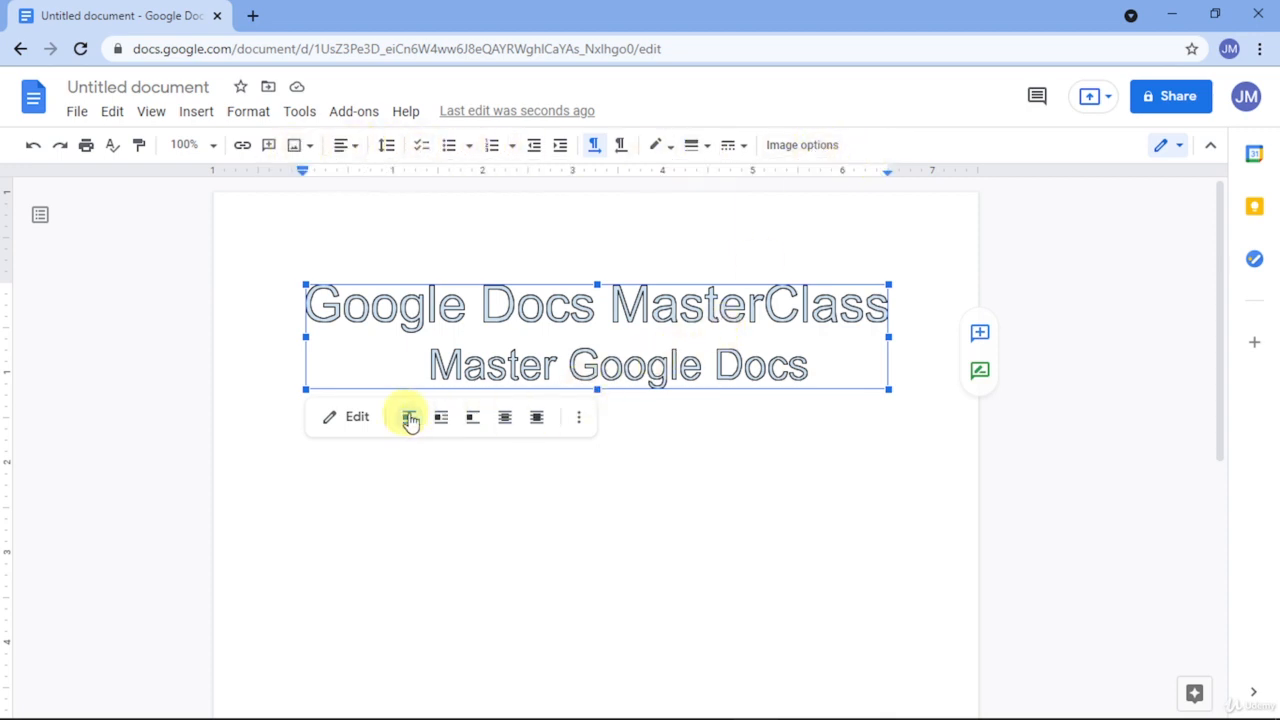
{"action": "left_click", "coordinate": [357, 418]}
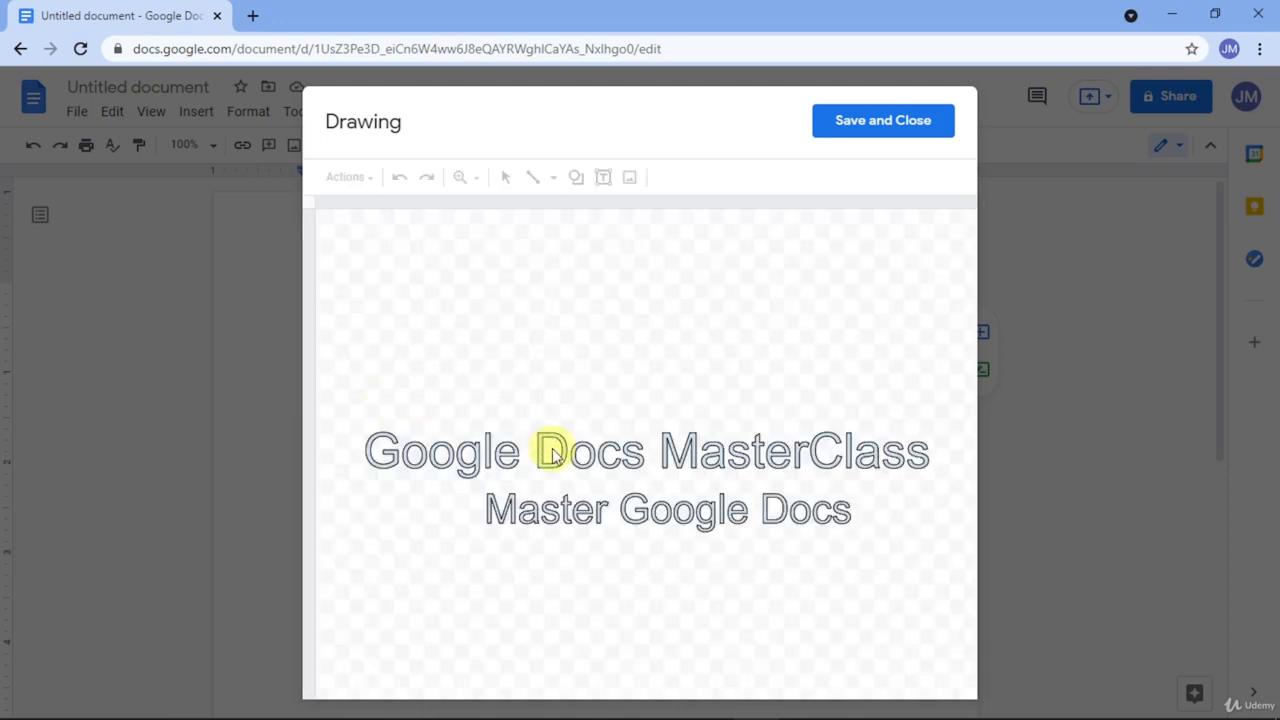
Step: Change the fill of the "Google Docs MasterClass" word art to solid red
{"action": "left_click", "coordinate": [552, 455]}
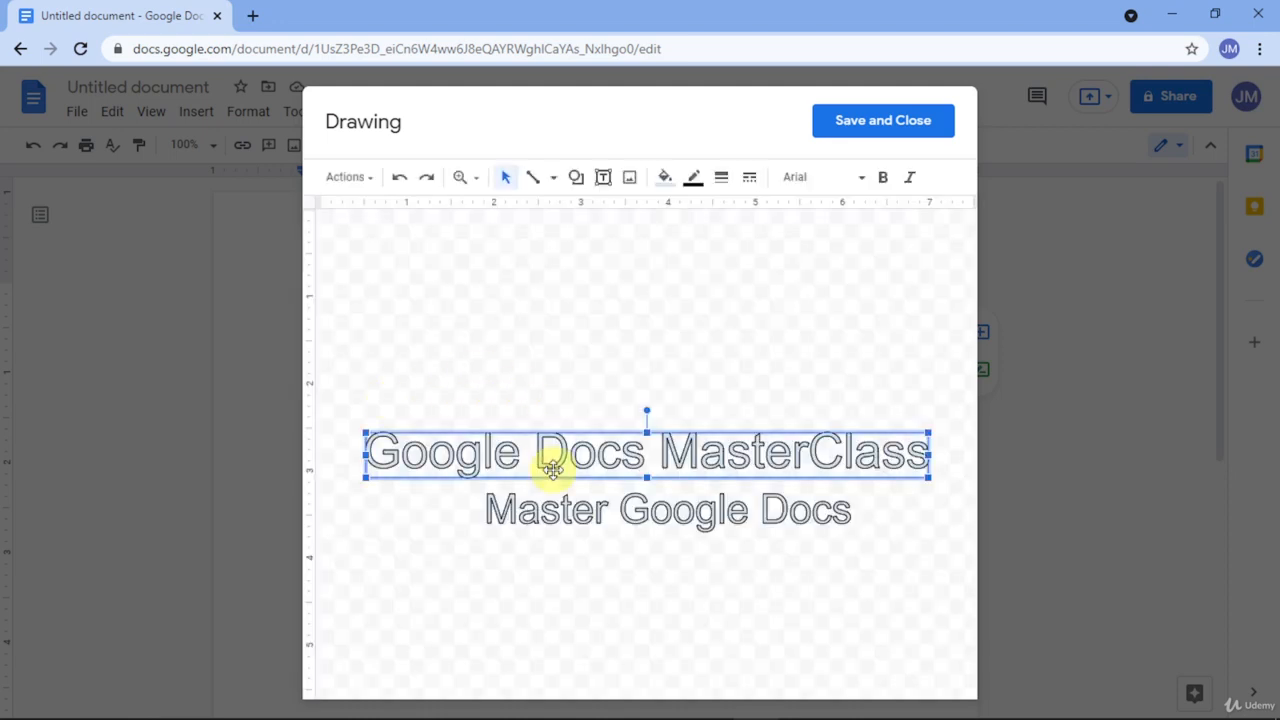
{"action": "left_click", "coordinate": [666, 178]}
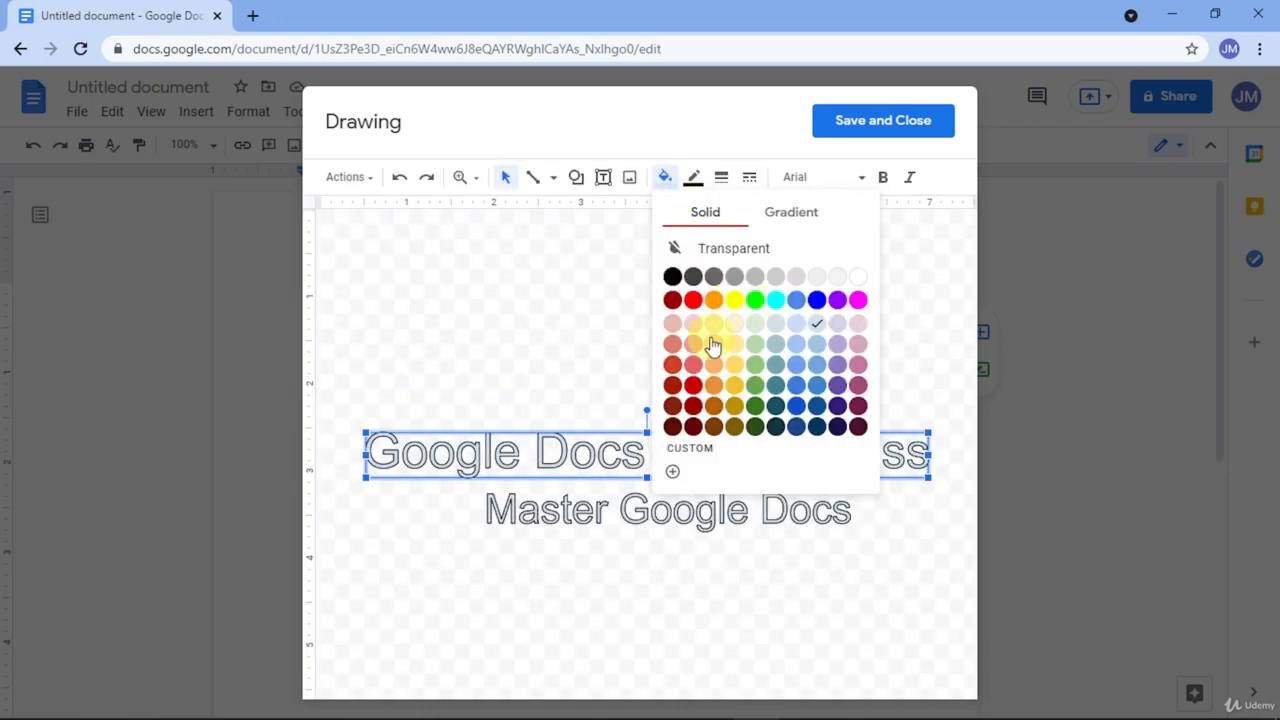
{"action": "left_click", "coordinate": [693, 300]}
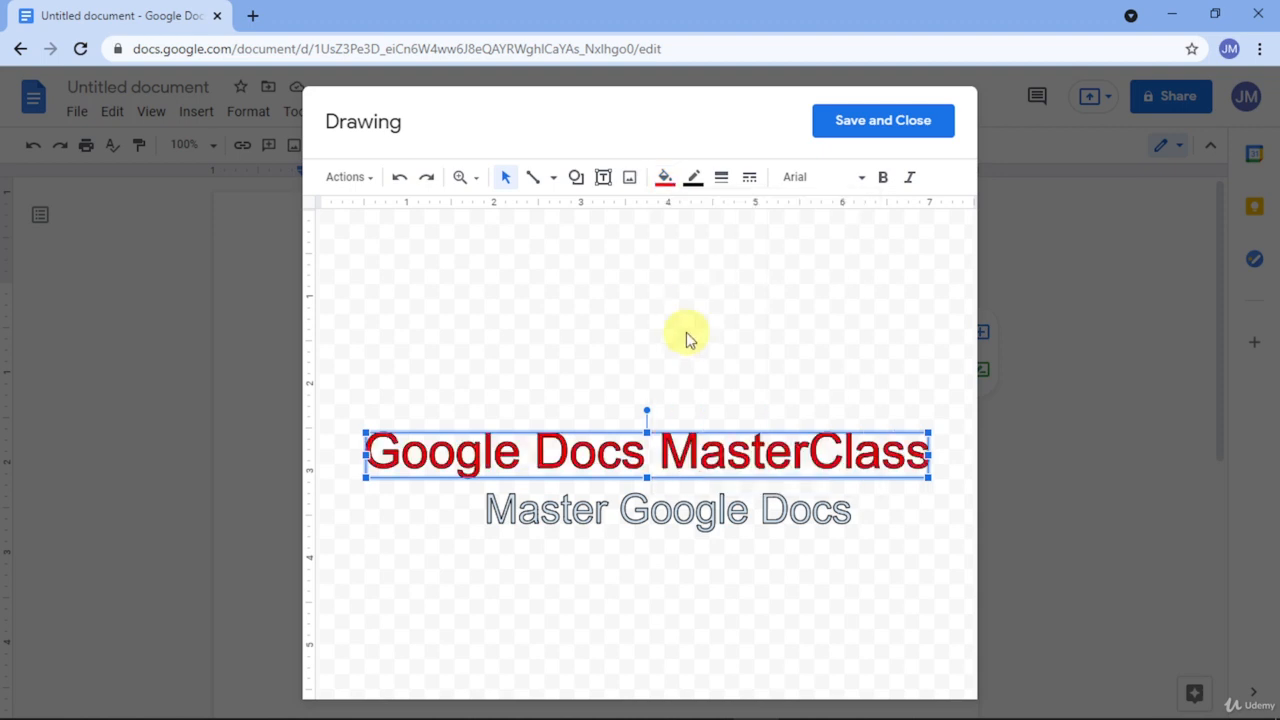
Step: Fill the "Master Google Docs" word art with the same solid red, and save and close the drawing to update the document
{"action": "left_click", "coordinate": [680, 508]}
{"action": "left_click", "coordinate": [688, 182]}
{"action": "left_click", "coordinate": [666, 178]}
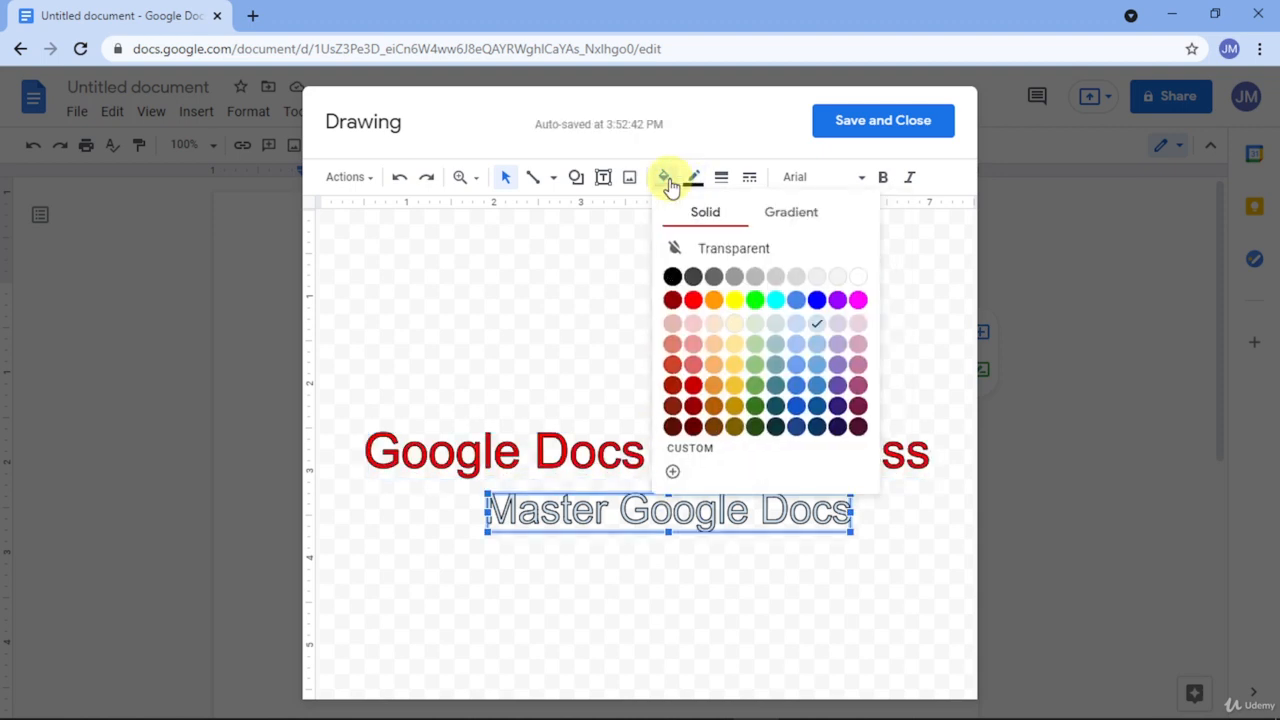
{"action": "left_click", "coordinate": [693, 298]}
{"action": "left_click", "coordinate": [526, 331]}
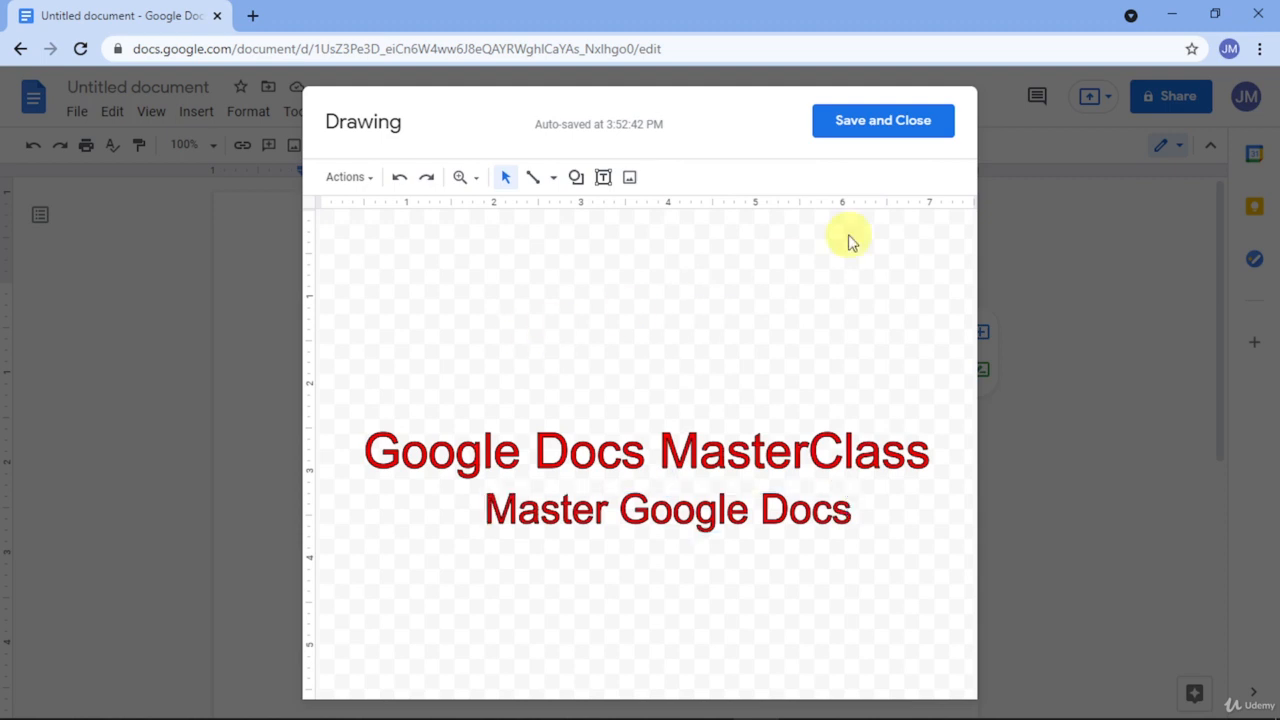
{"action": "left_click", "coordinate": [895, 122]}
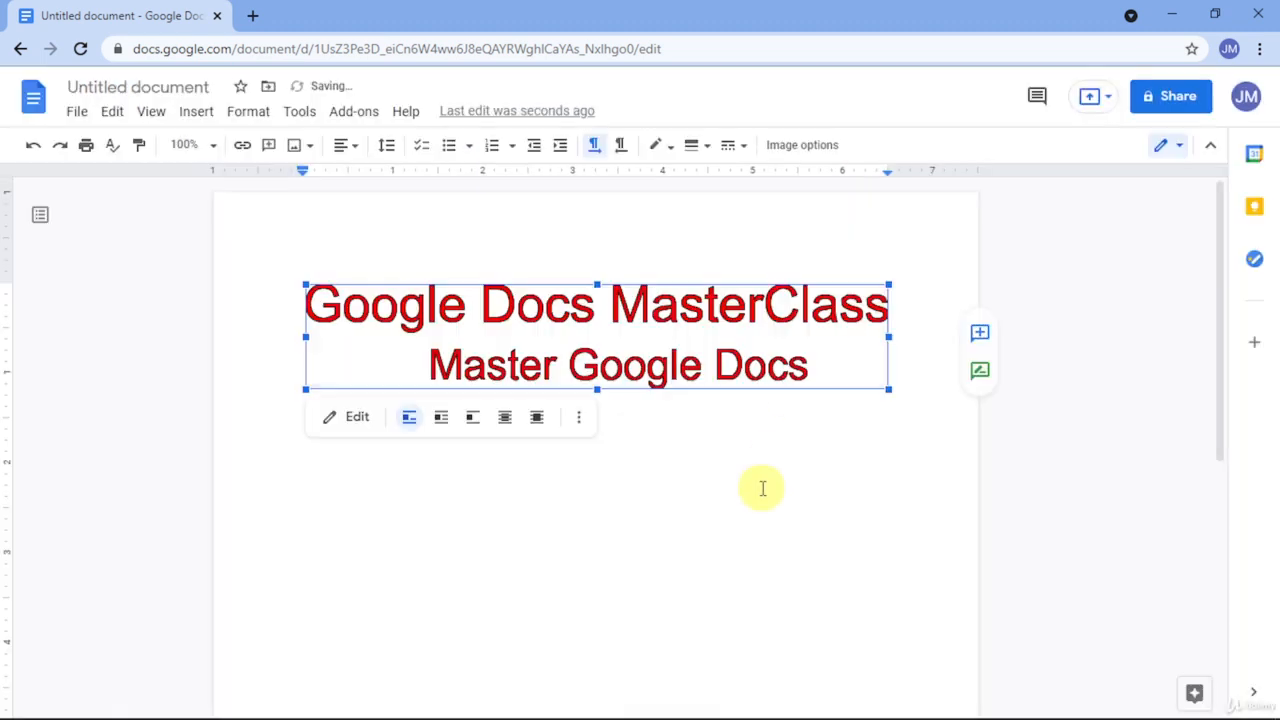
{"action": "mouse_move", "coordinate": [965, 715]}
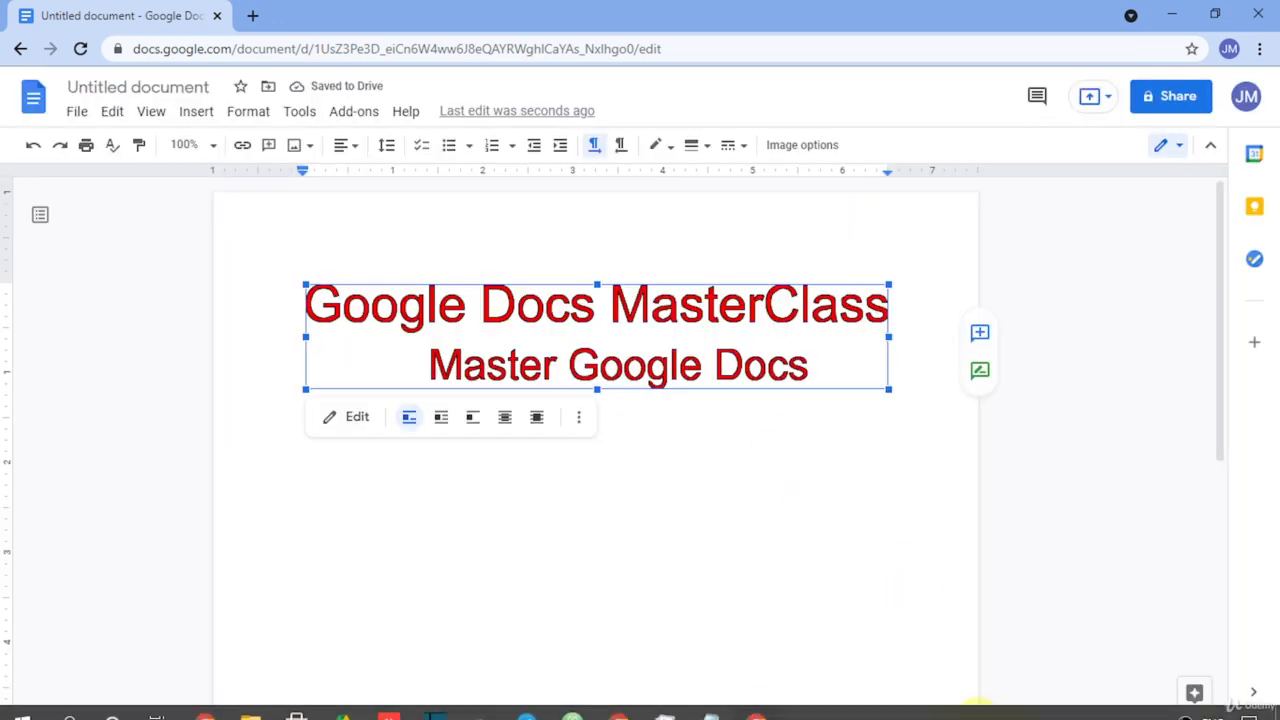